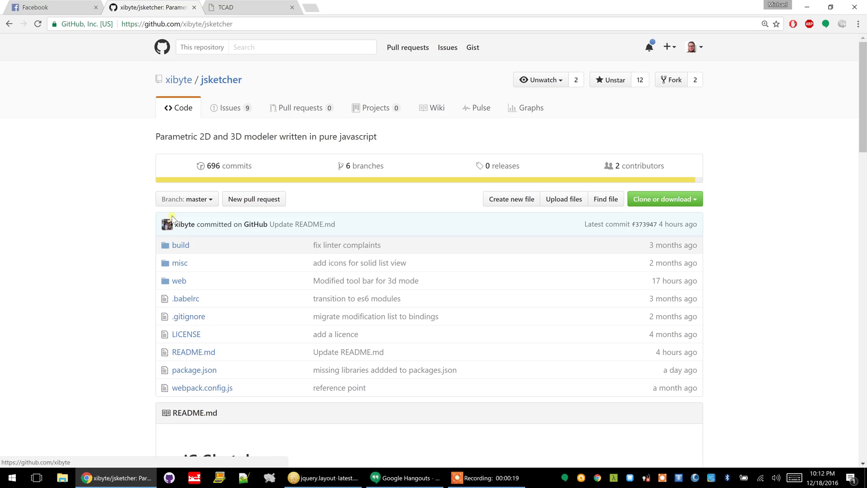
- Scroll through the xibyte/jsketcher README on GitHub to read its setup steps
scroll(561, 216, "down", 8)
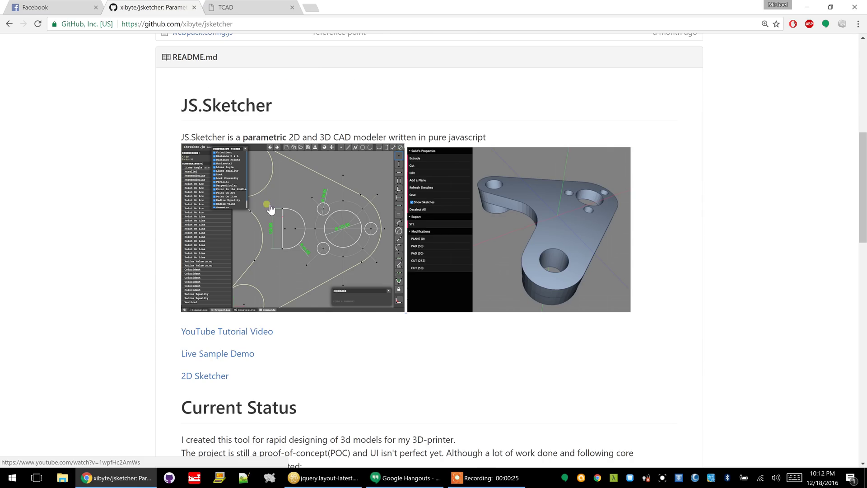
scroll(270, 209, "up", 8)
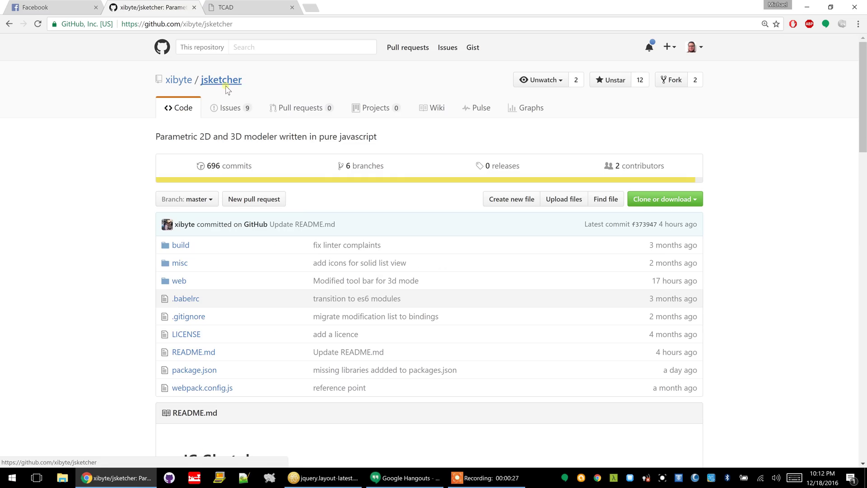
scroll(227, 89, "down", 8)
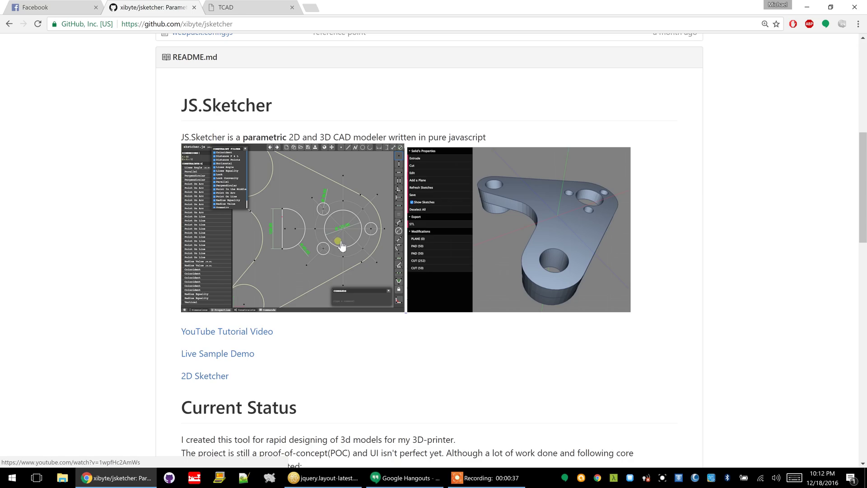
scroll(330, 302, "down", 3)
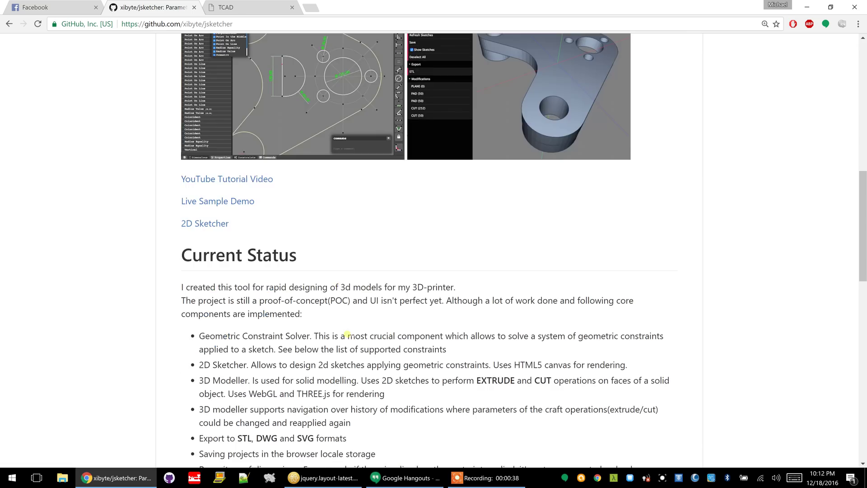
scroll(337, 288, "down", 9)
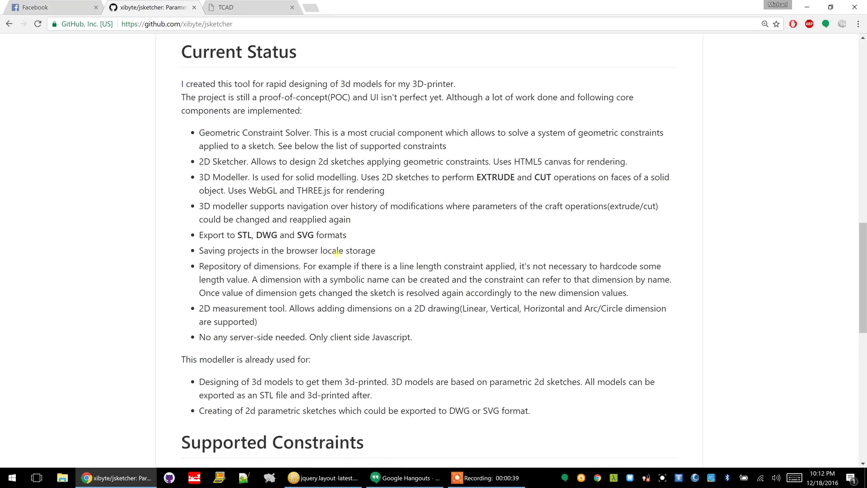
scroll(348, 269, "down", 7)
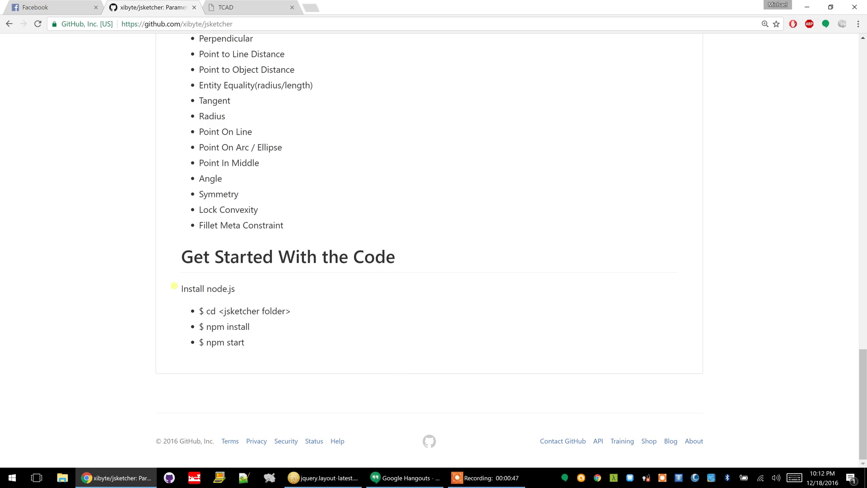
- Highlight the install instructions, then switch to the JSketcher (TCAD) tab at localhost:3000
left_click_drag(172, 286, 293, 361)
left_click(294, 362)
scroll(291, 339, "up", 2)
scroll(296, 339, "up", 18)
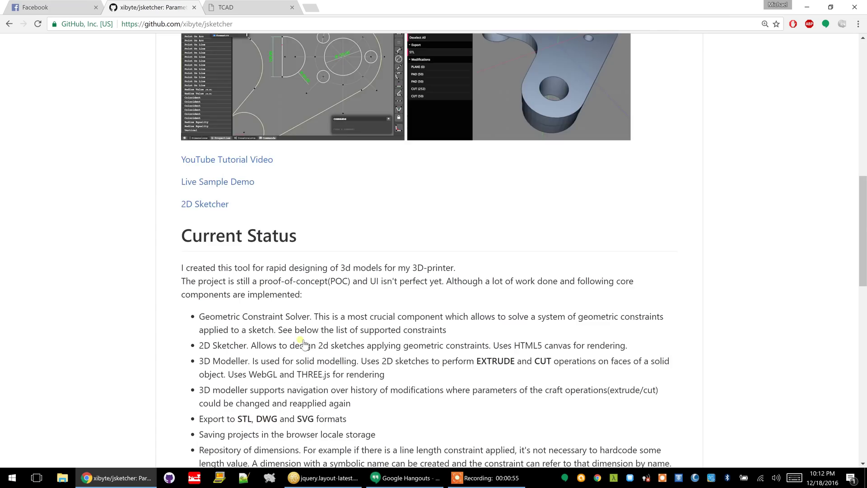
key("ctrl+Tab")
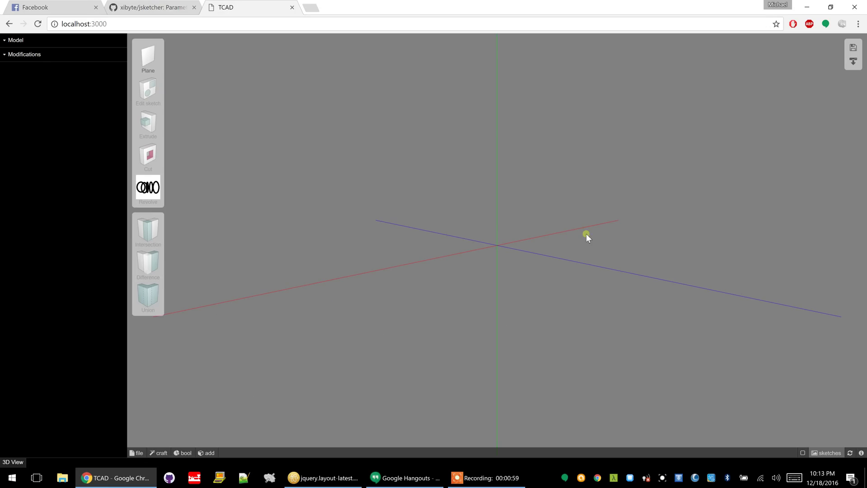
- Orbit the empty 3D axes and bring up the Add a Plane dialog
left_click_drag(584, 199, 580, 303)
left_click(120, 23)
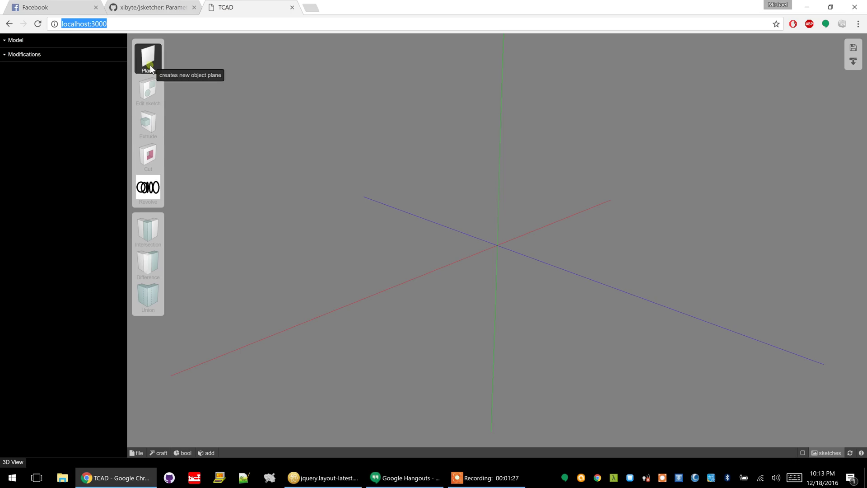
left_click_drag(358, 246, 388, 341)
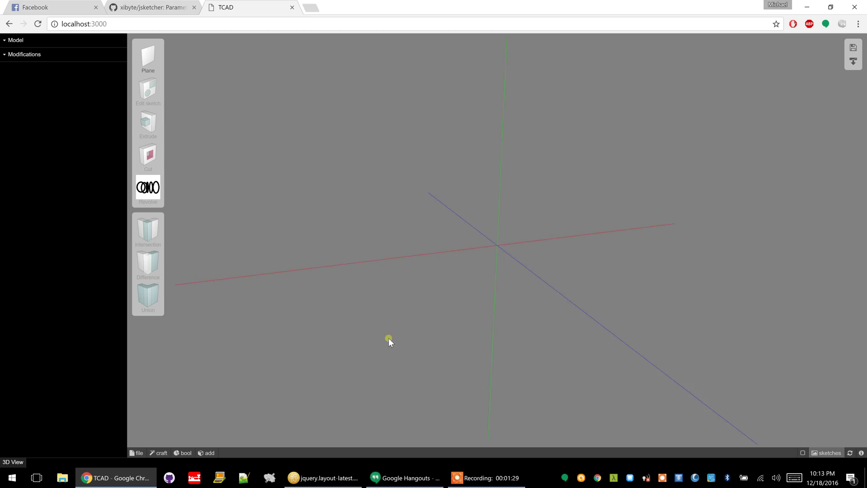
left_click(156, 59)
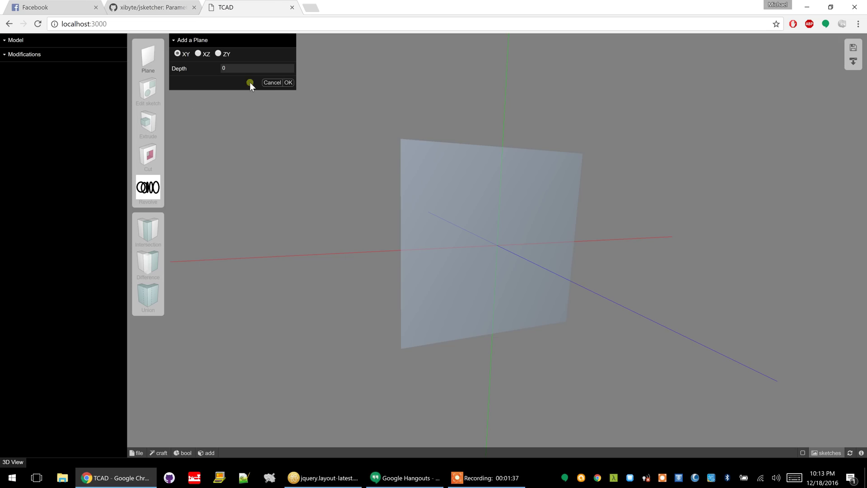
- After previewing XZ and ZY, add an XY plane at depth 0 and select it
left_click(199, 53)
left_click(219, 54)
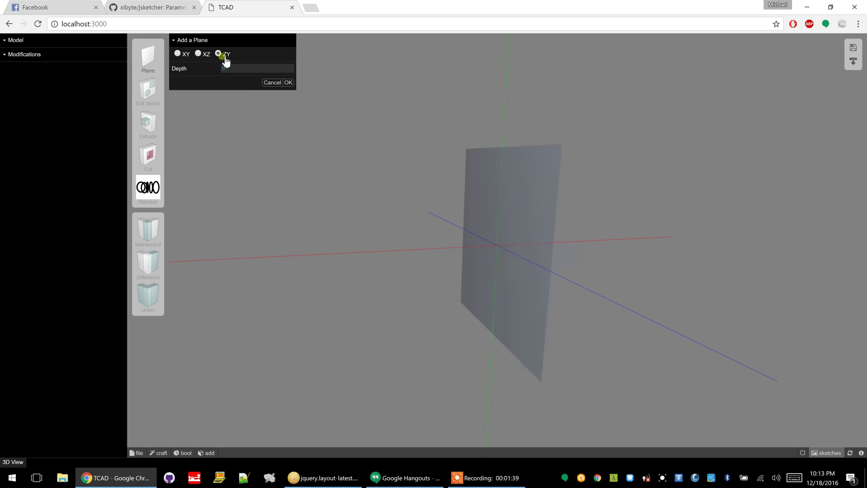
left_click(177, 54)
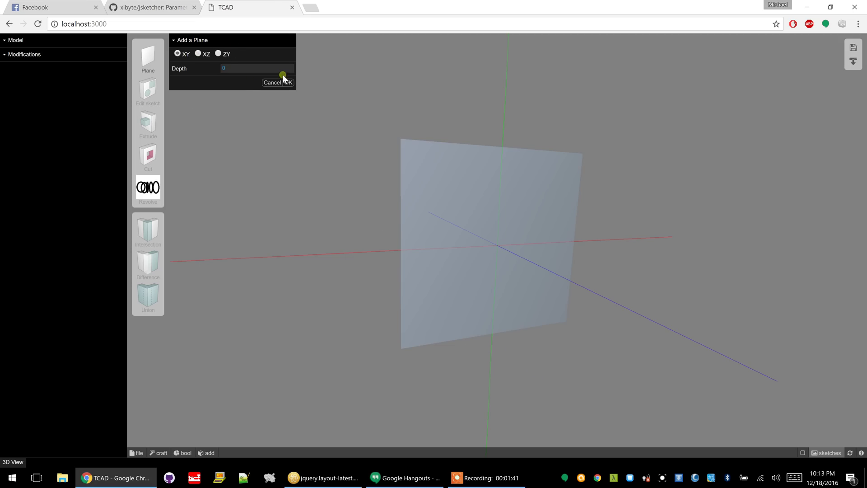
left_click(292, 83)
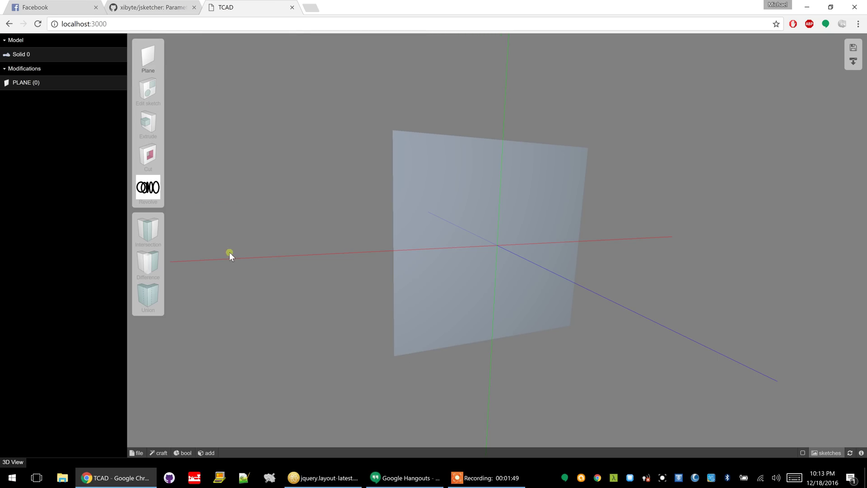
left_click(462, 159)
- Sketch on the plane a closed four-corner outline using the multi-line tool
left_click(146, 93)
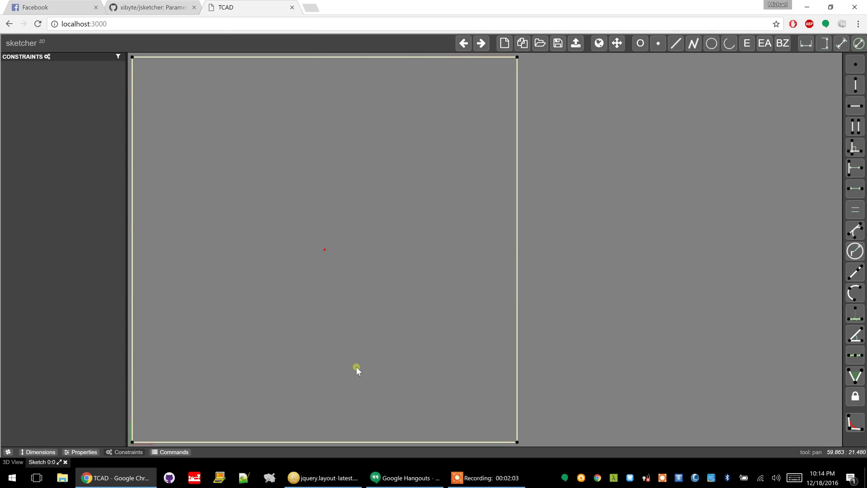
left_click(693, 43)
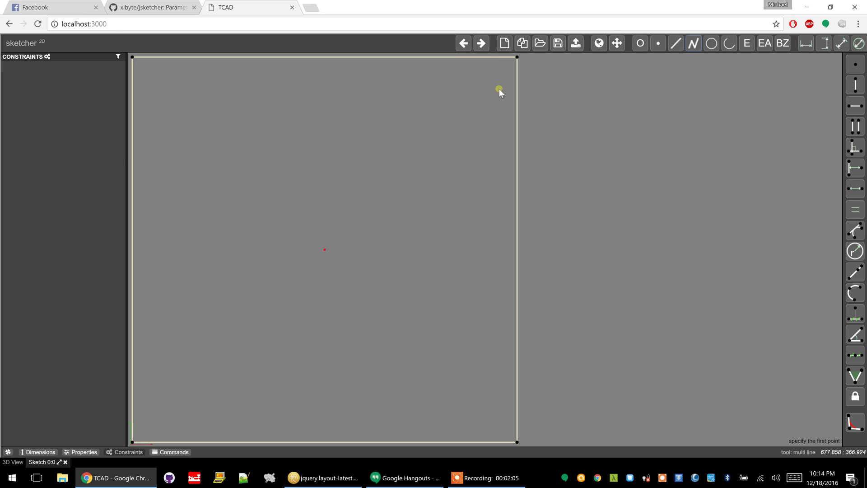
left_click(151, 257)
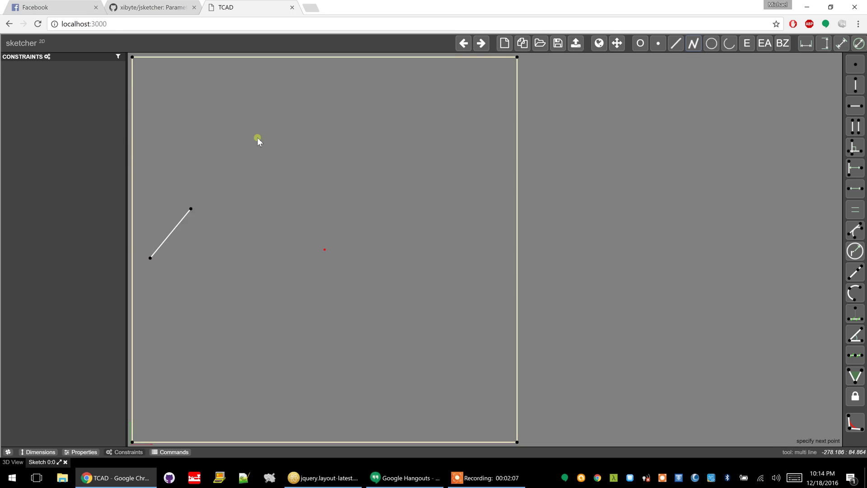
left_click(321, 80)
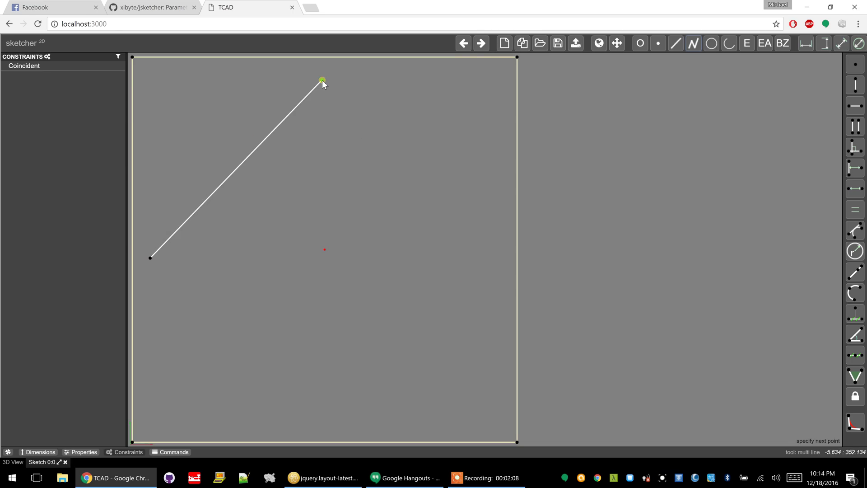
left_click(483, 356)
left_click(259, 416)
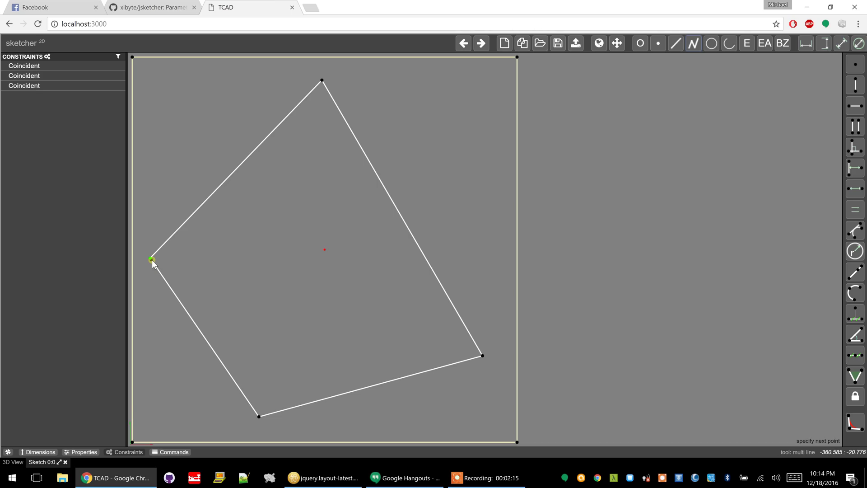
left_click(152, 260)
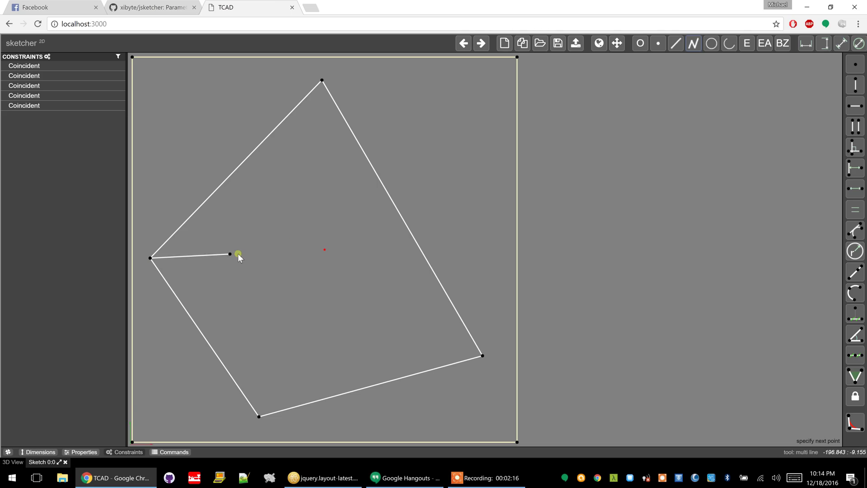
key("Escape")
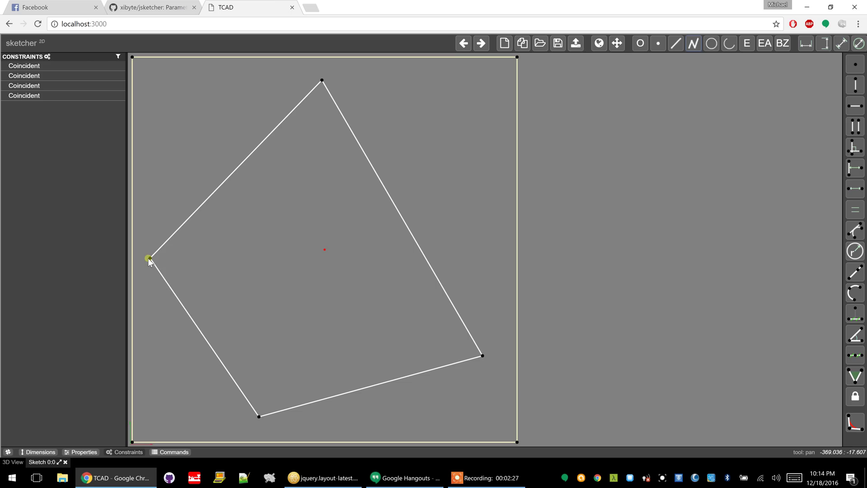
- Reshape the left corner, fix the upper-left edge at 500 length, and make it horizontal
left_click_drag(150, 260, 192, 254)
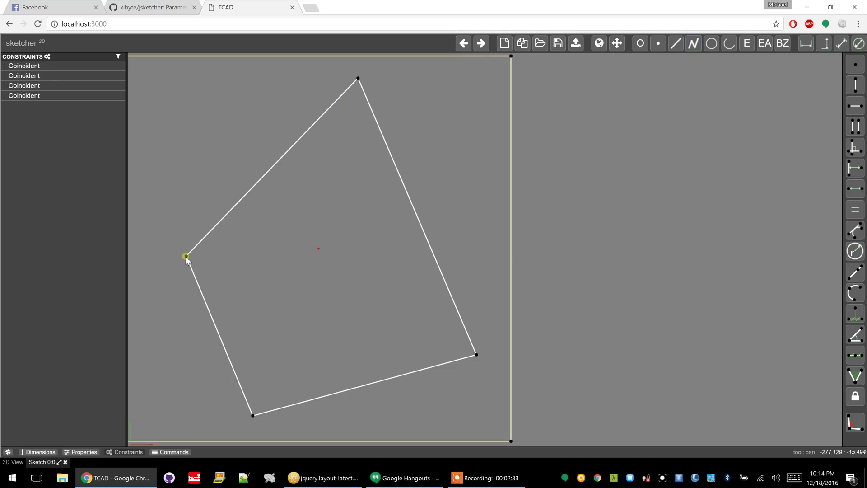
left_click_drag(186, 258, 167, 234)
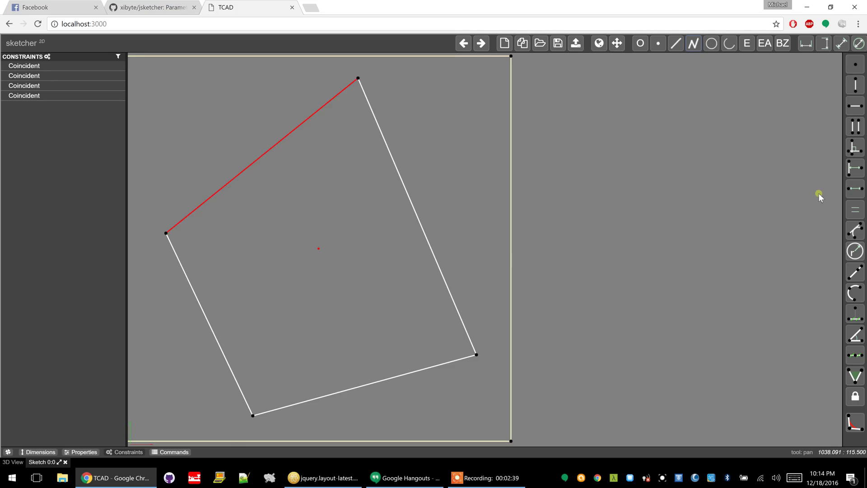
left_click(855, 188)
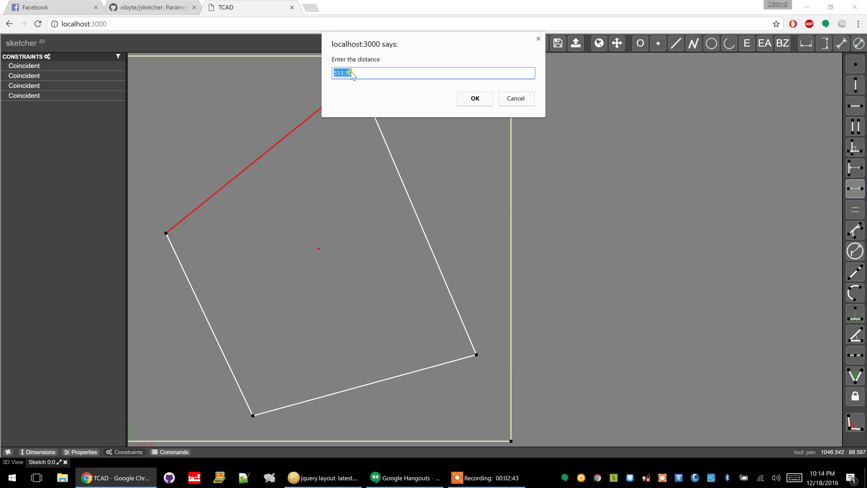
type("500")
key("Return")
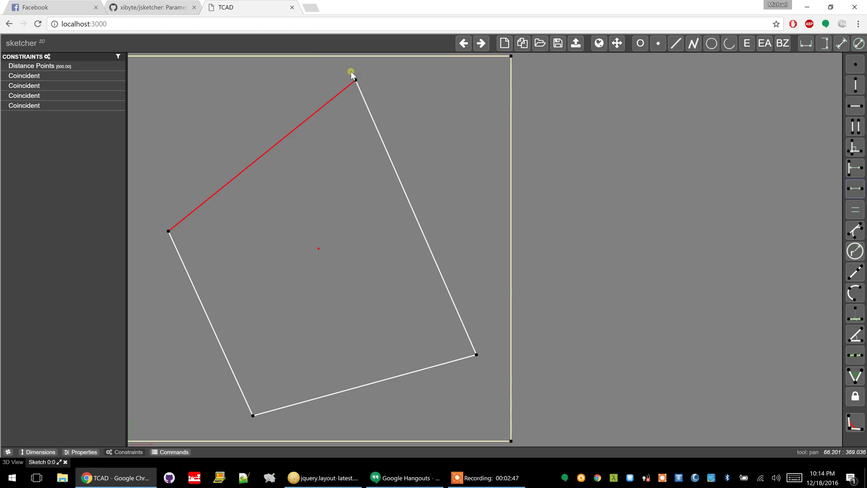
left_click(327, 199)
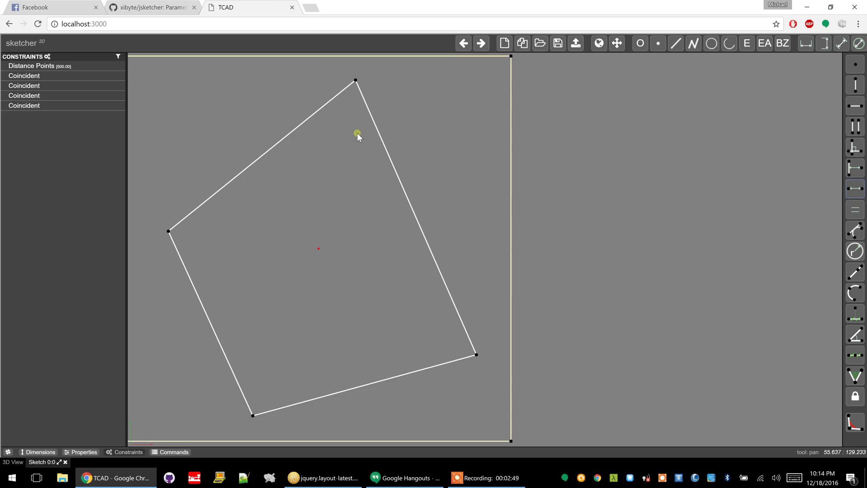
left_click(330, 101)
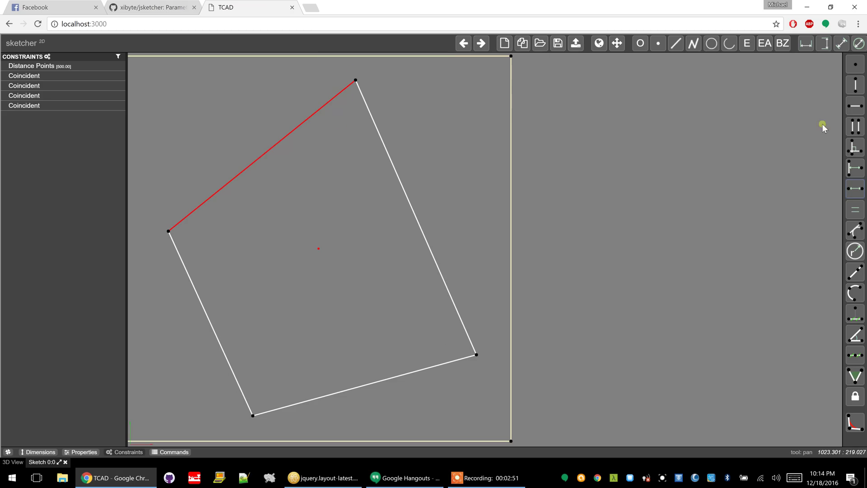
left_click(853, 107)
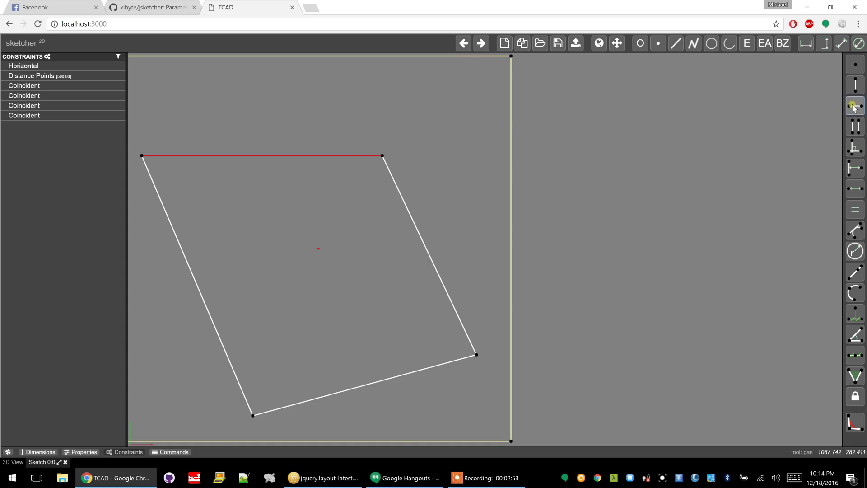
- Make the bottom edge parallel to and equal in length with the top edge
left_click(380, 384)
left_click(350, 156, "shift")
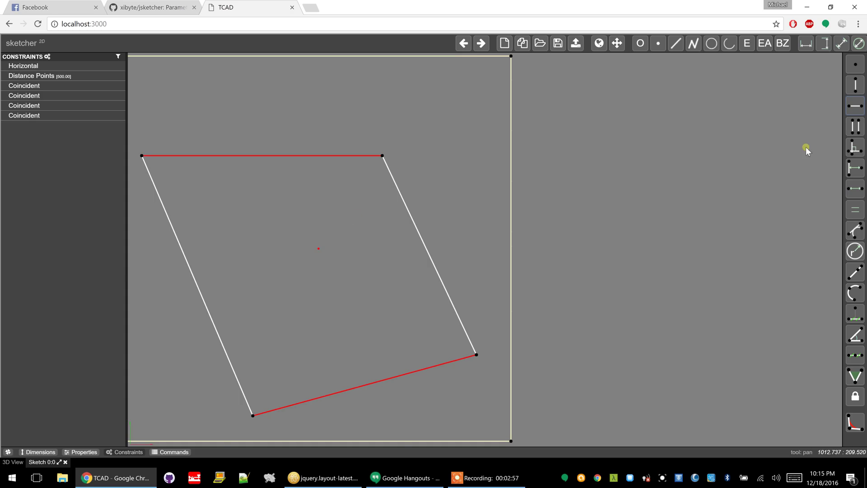
left_click(856, 126)
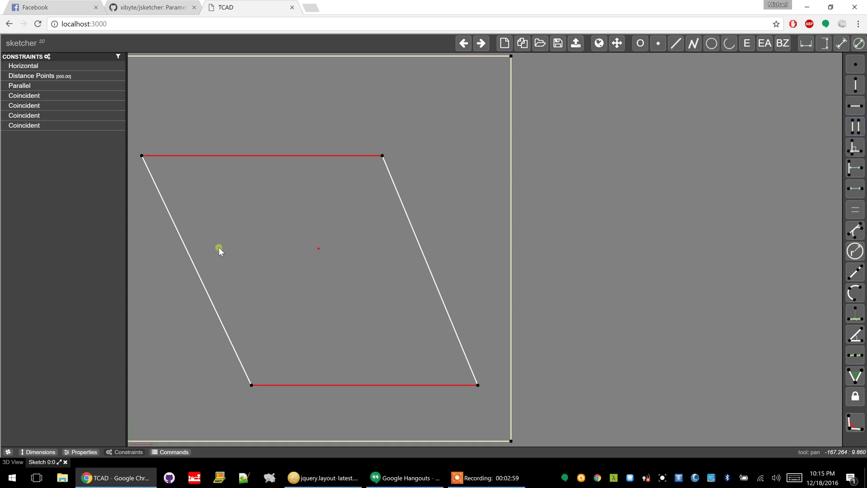
key("Escape")
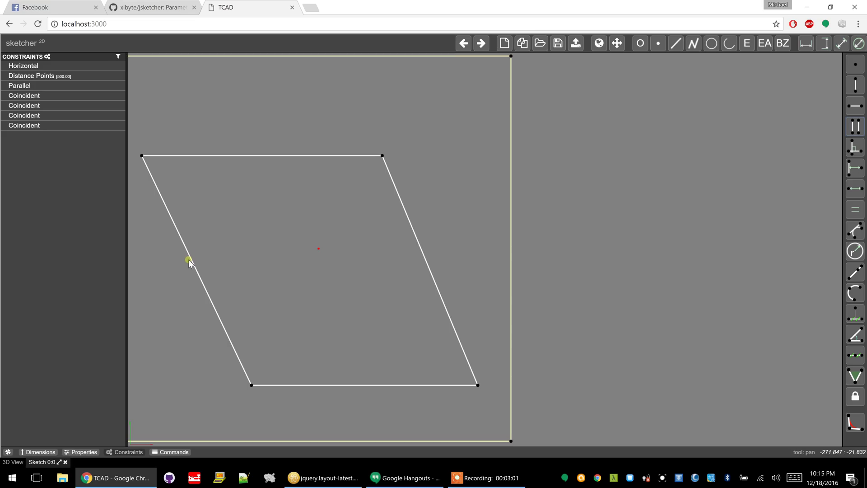
left_click(289, 388)
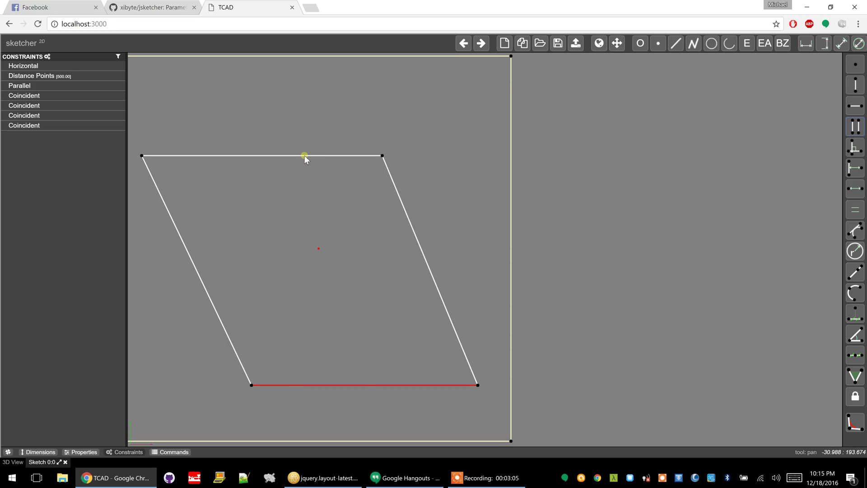
left_click(364, 383)
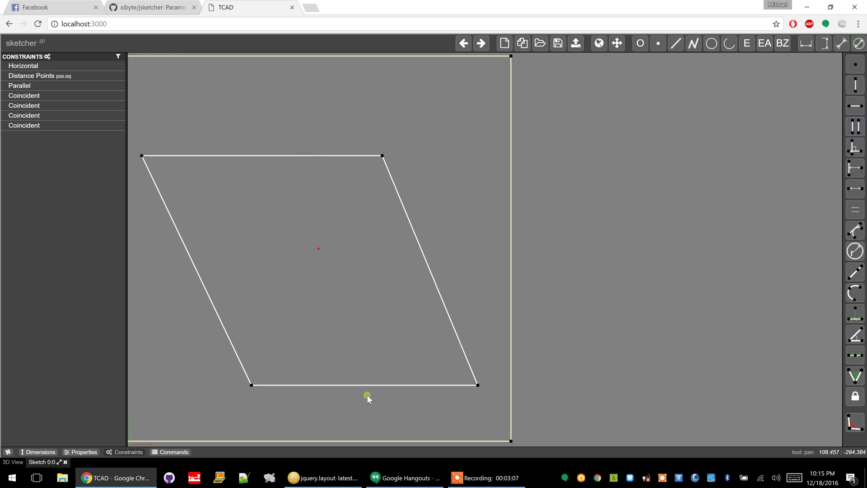
left_click(358, 384)
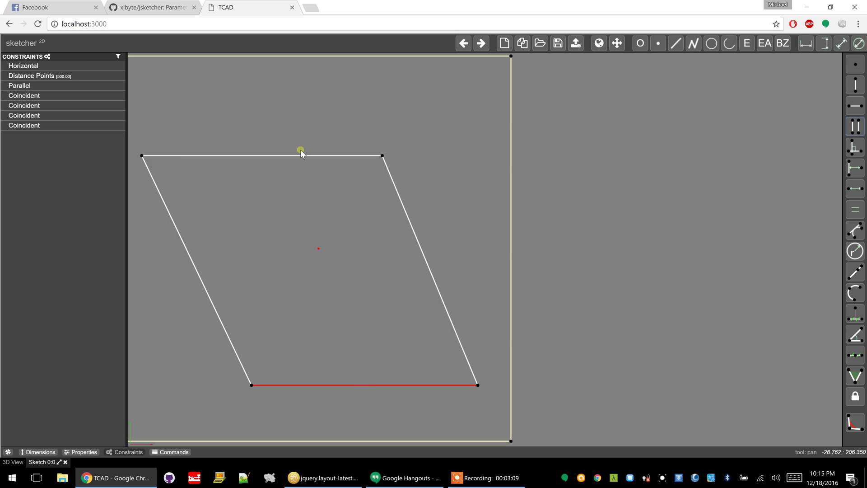
left_click(276, 155, "shift")
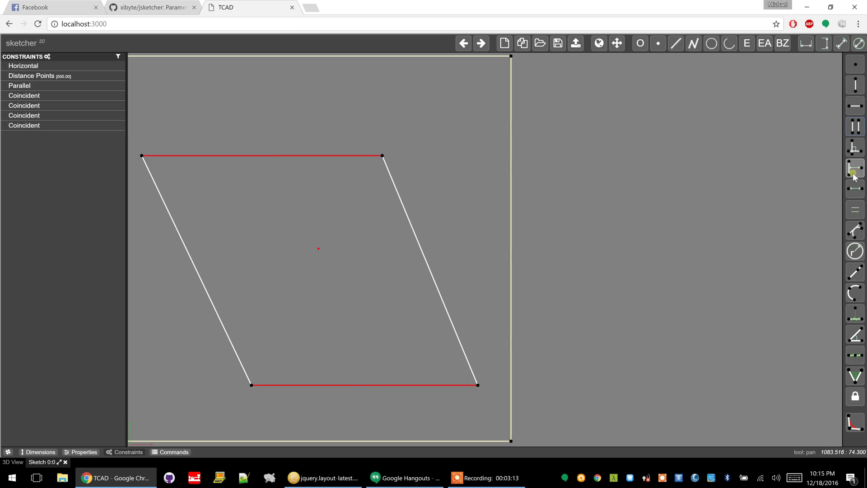
left_click(854, 212)
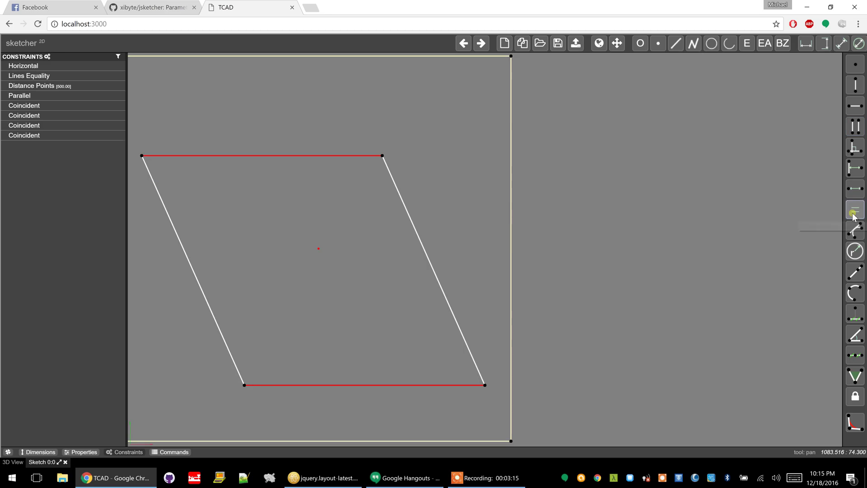
- Make the left edge perpendicular to the top, then drag the bottom-right corner up
left_click(190, 266)
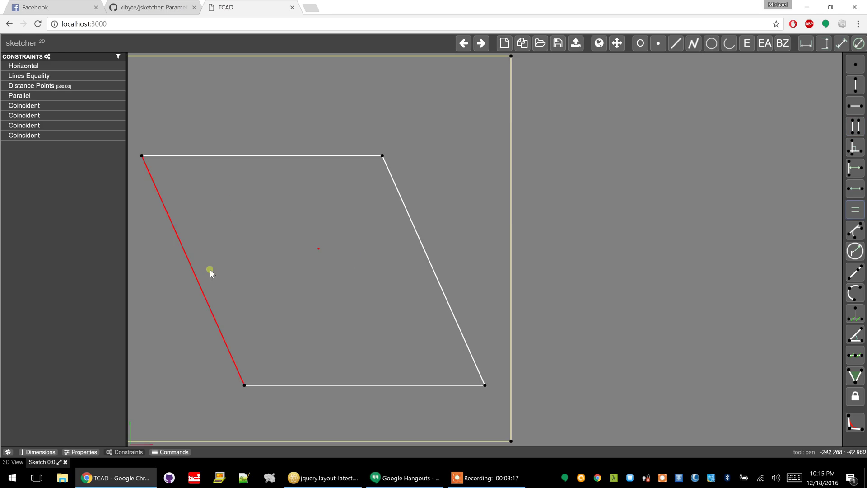
left_click(346, 208)
left_click(149, 155)
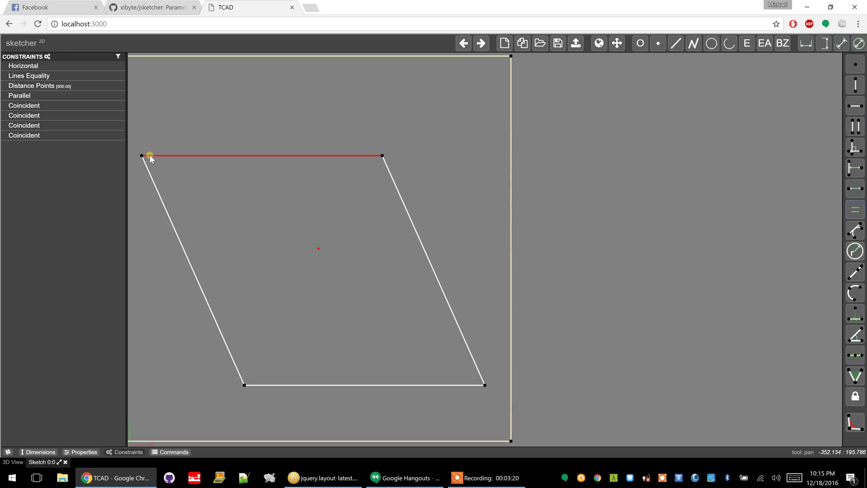
left_click(159, 196, "shift")
left_click(853, 149)
left_click(408, 424)
left_click_drag(423, 393, 432, 216)
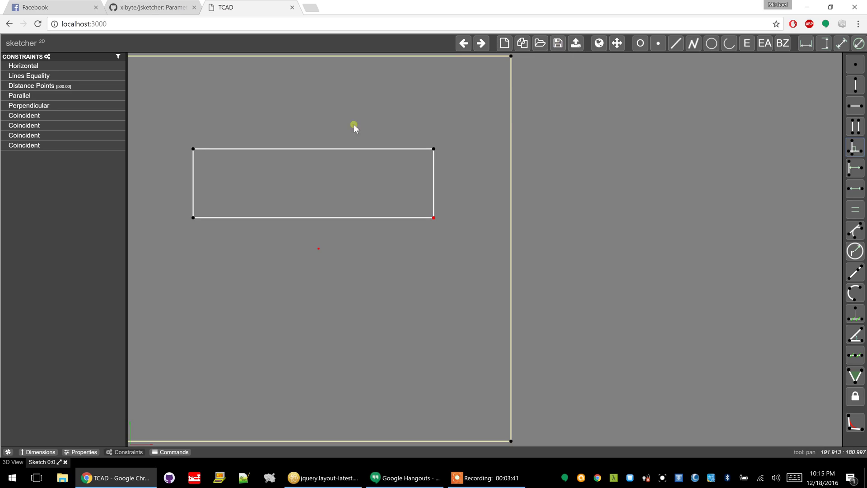
- Save the rectangle sketch and return to the 3D view, orbiting around the plane
left_click(324, 231)
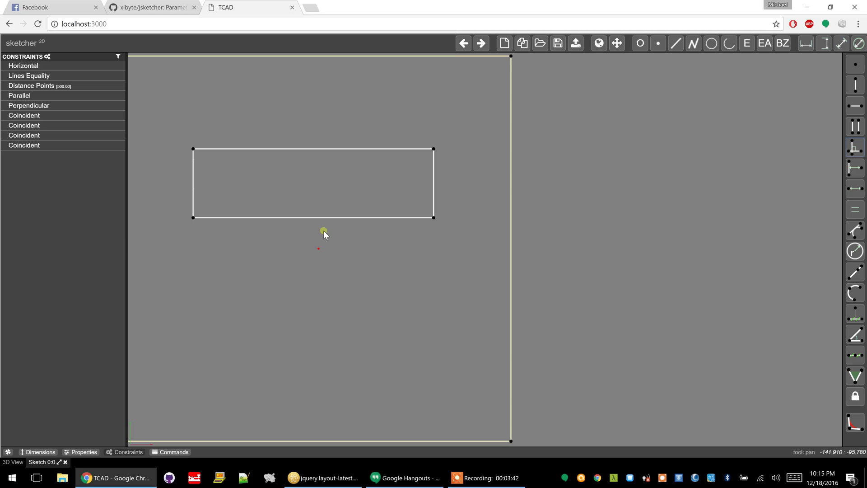
left_click(557, 43)
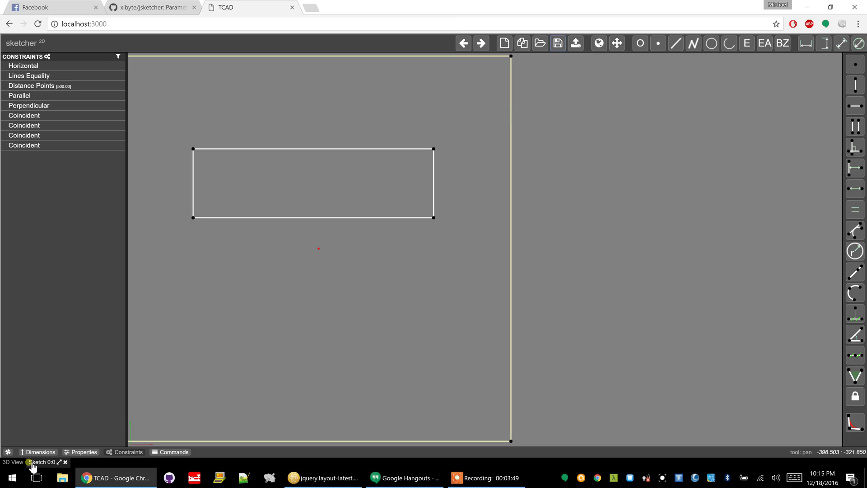
left_click(10, 463)
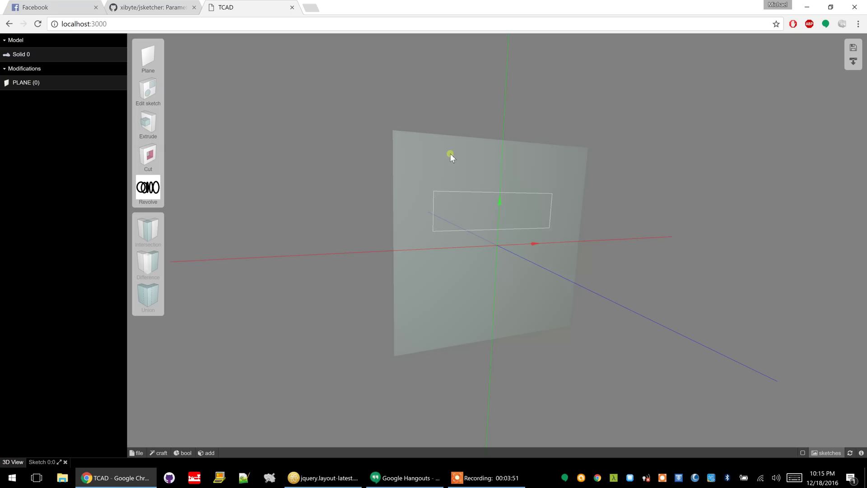
scroll(490, 175, "up", 3)
scroll(490, 175, "down", 3)
scroll(489, 175, "up", 2)
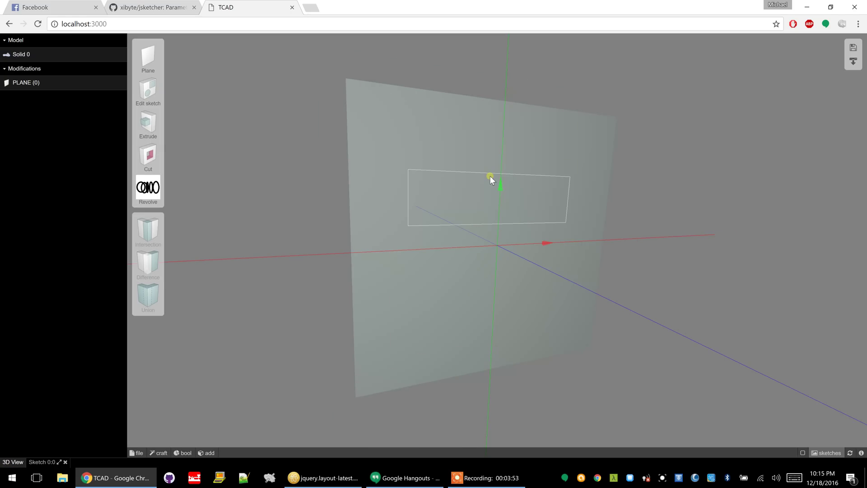
left_click_drag(367, 212, 230, 193)
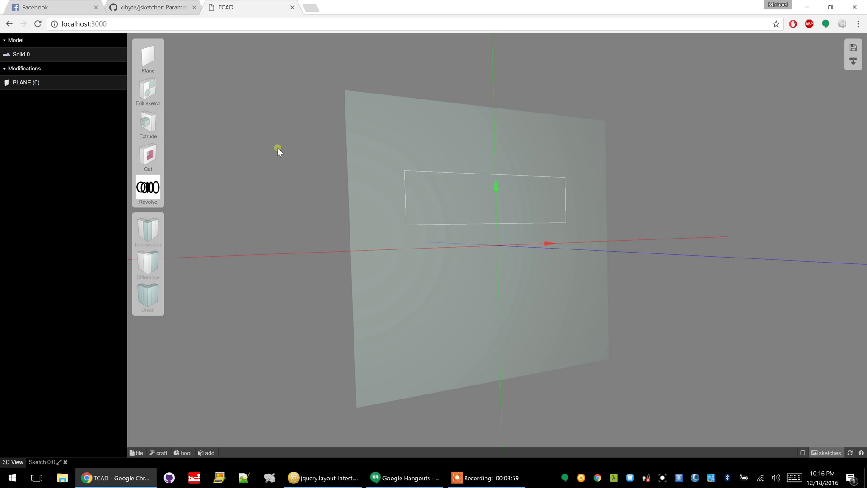
- Select the plane face holding the rectangle
left_click(803, 452)
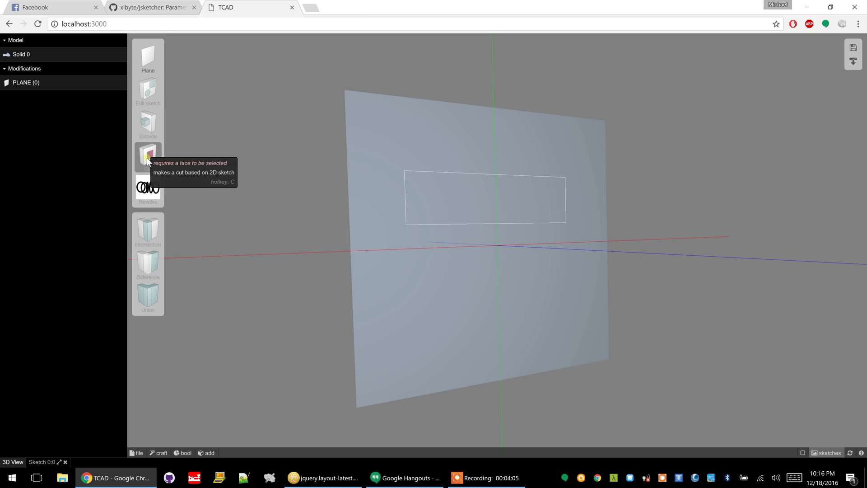
left_click(416, 143)
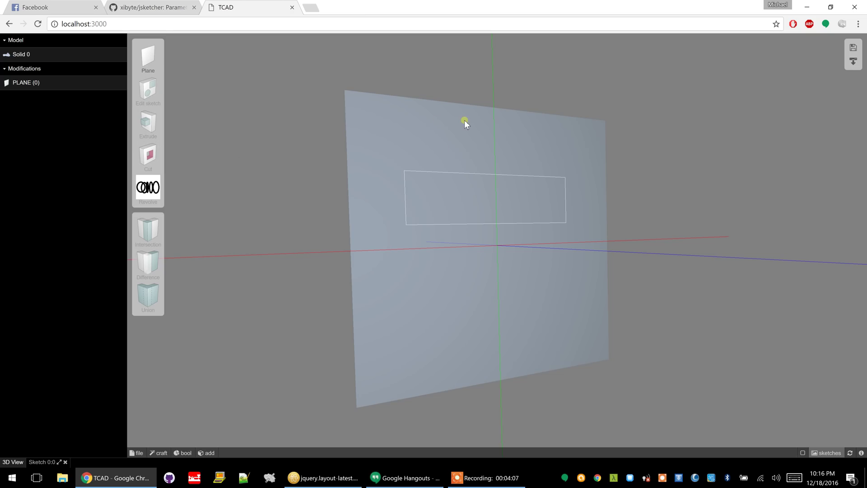
left_click(385, 151)
- Extrude the rectangle with height raised to about 508, creating PAD (508)
left_click(151, 129)
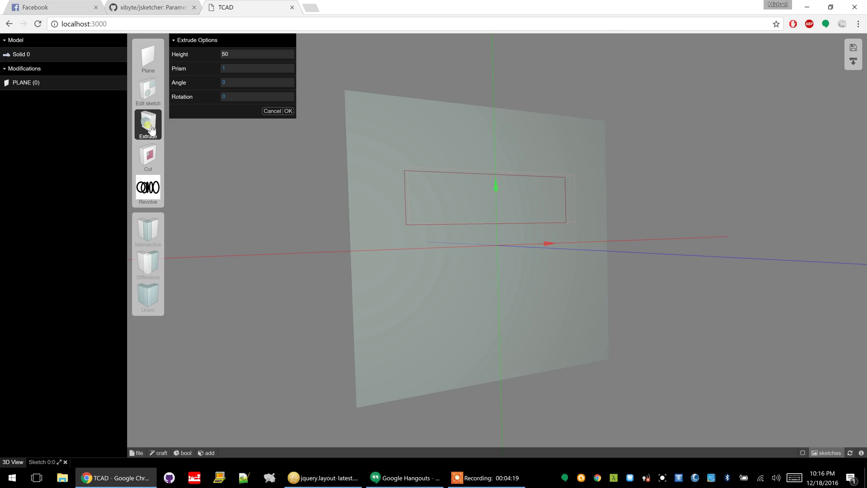
mouse_move(350, 186)
left_mouse_down()
mouse_move(642, 215)
mouse_move(459, 215)
mouse_move(597, 219)
mouse_move(462, 223)
mouse_move(379, 246)
mouse_move(377, 267)
left_mouse_up()
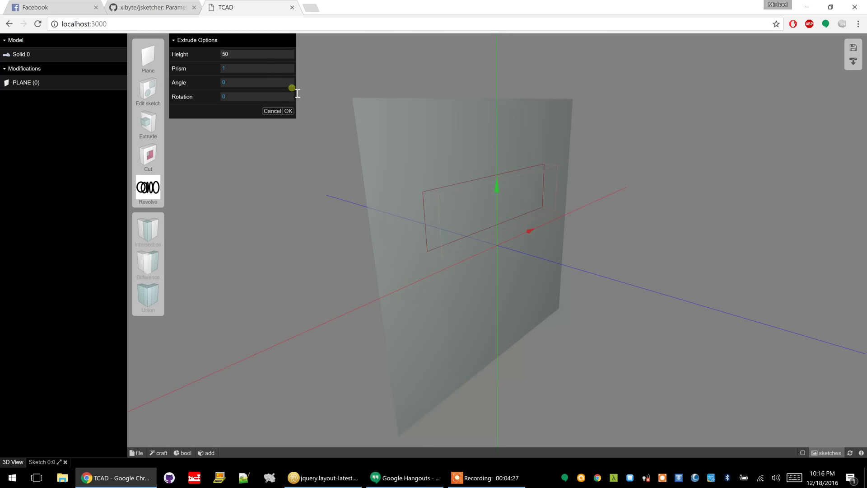
left_click(247, 54)
scroll(252, 59, "up", 13)
scroll(251, 60, "up", 13)
scroll(251, 59, "up", 15)
left_click(289, 112)
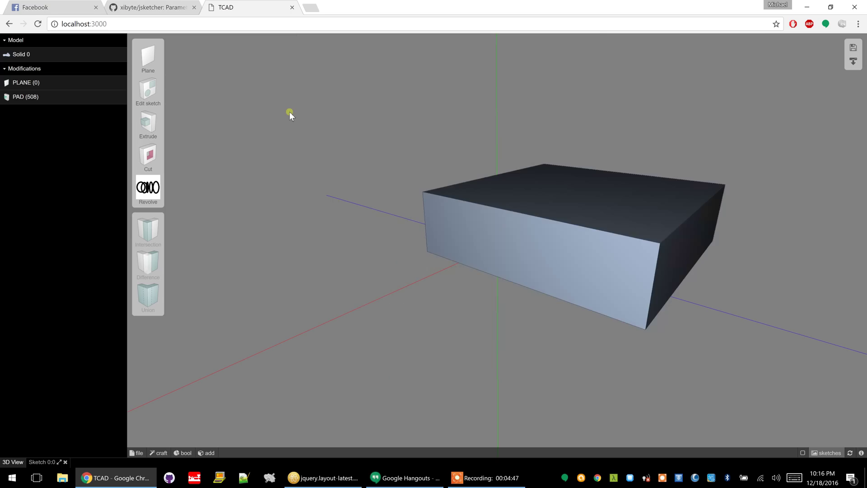
- Select the box's top face and open a new 2D sketch on it
left_click_drag(498, 272, 407, 293)
left_click(590, 213)
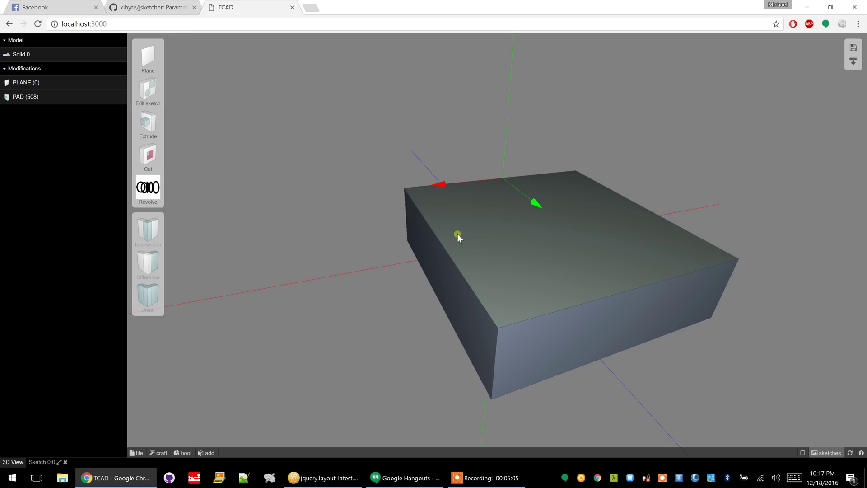
left_click(148, 94)
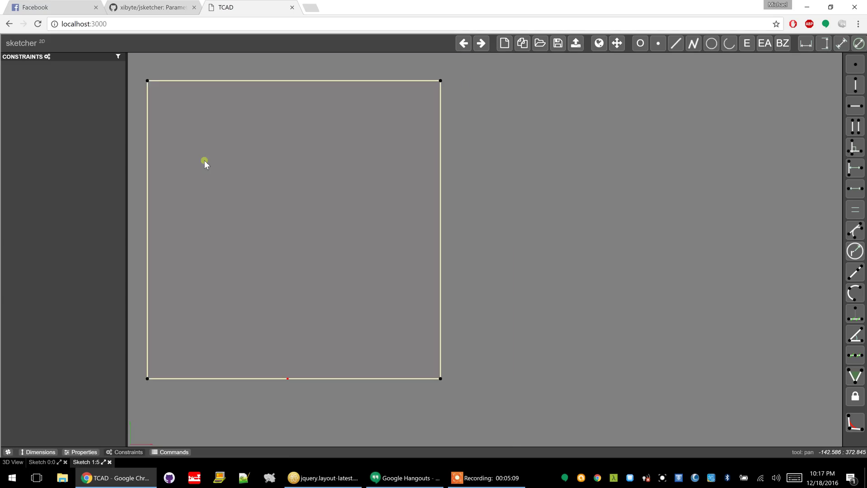
scroll(205, 162, "down", 1)
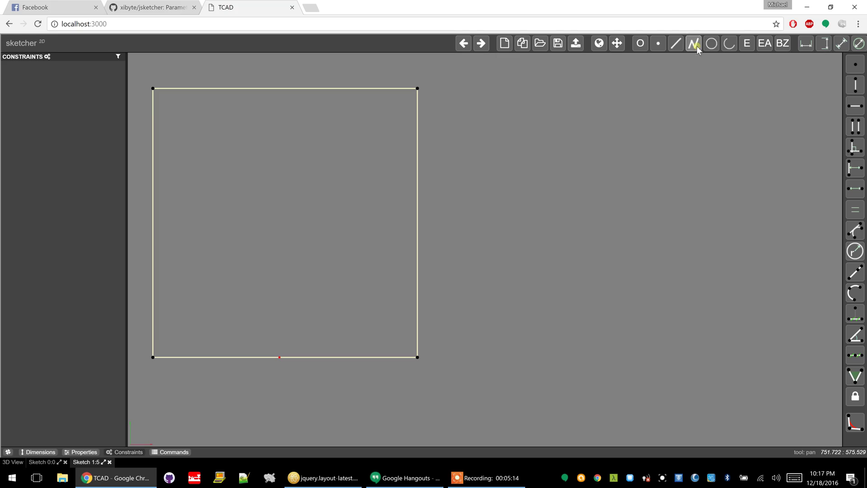
- Draw a circle inside the square, then set the active layer to construction
left_click(711, 44)
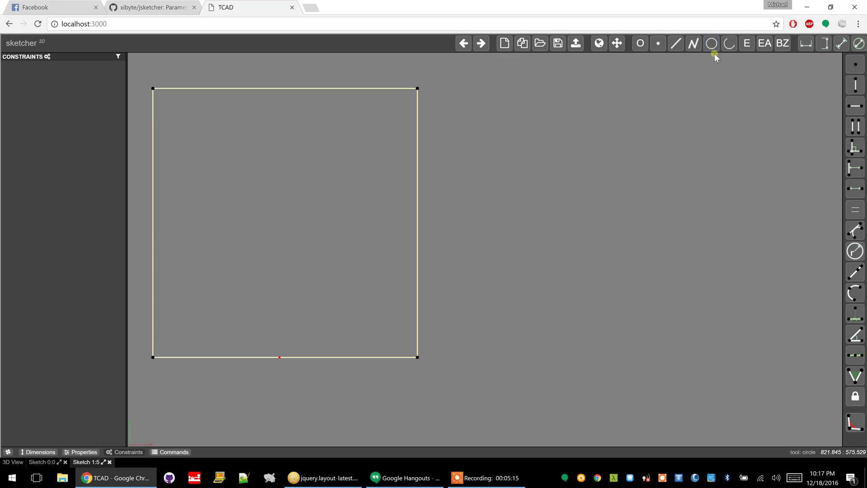
left_click(267, 223)
left_click(232, 165)
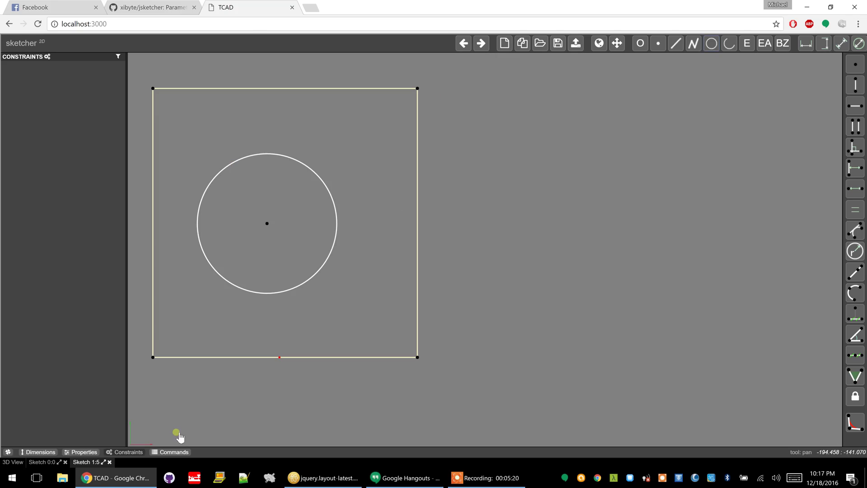
left_click(83, 452)
left_click(117, 68)
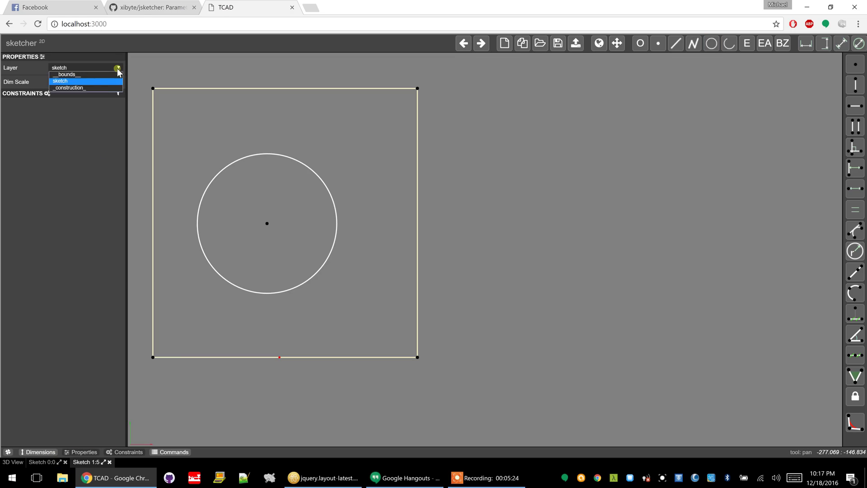
left_click(100, 88)
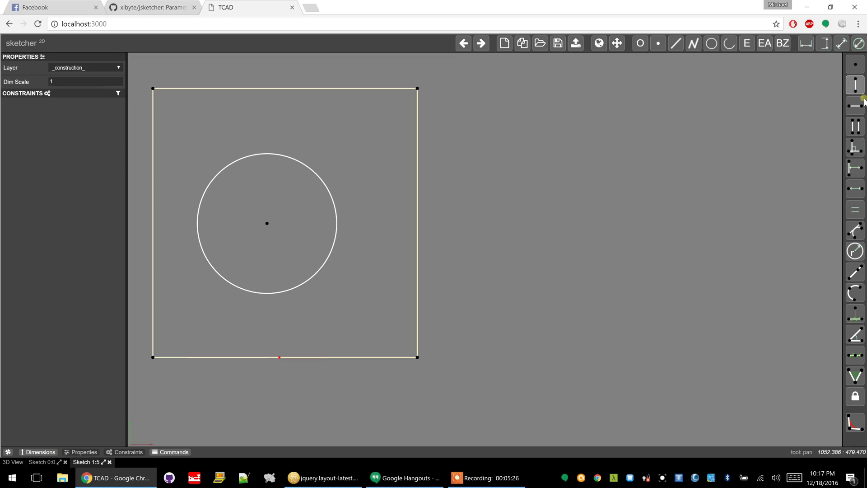
- Draw connected construction lines from above the circle, through its centre, to its right
left_click(676, 44)
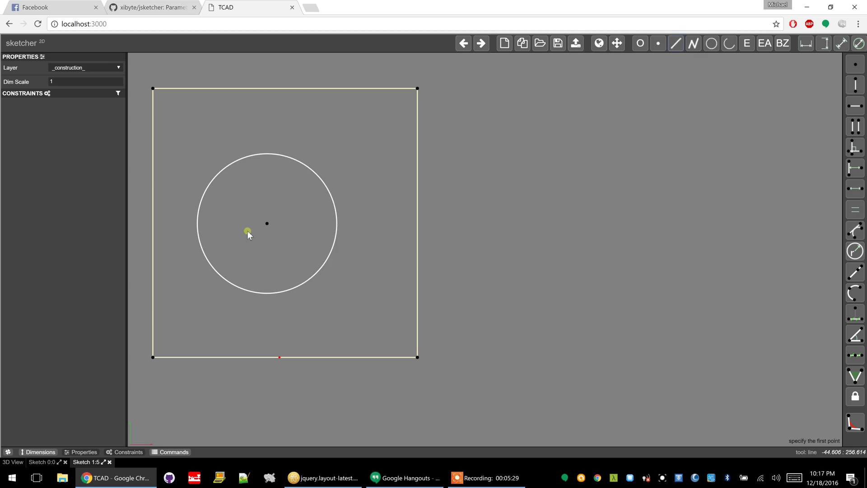
left_click(693, 43)
left_click(260, 102)
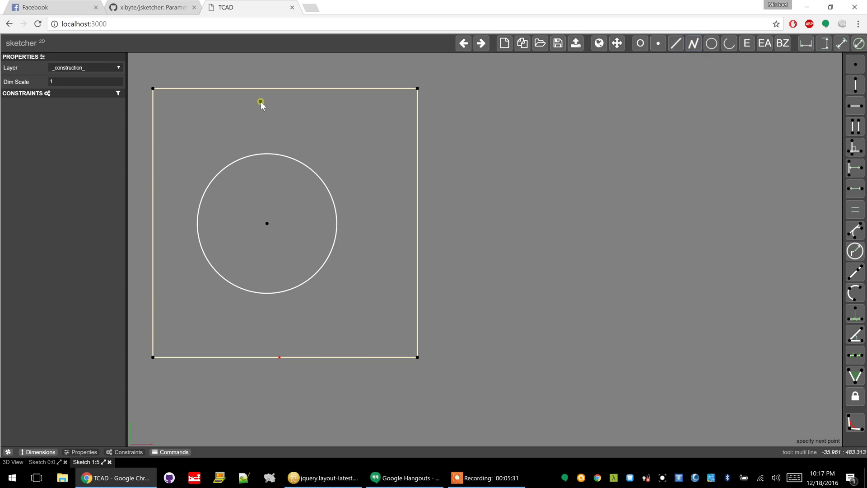
left_click(266, 223)
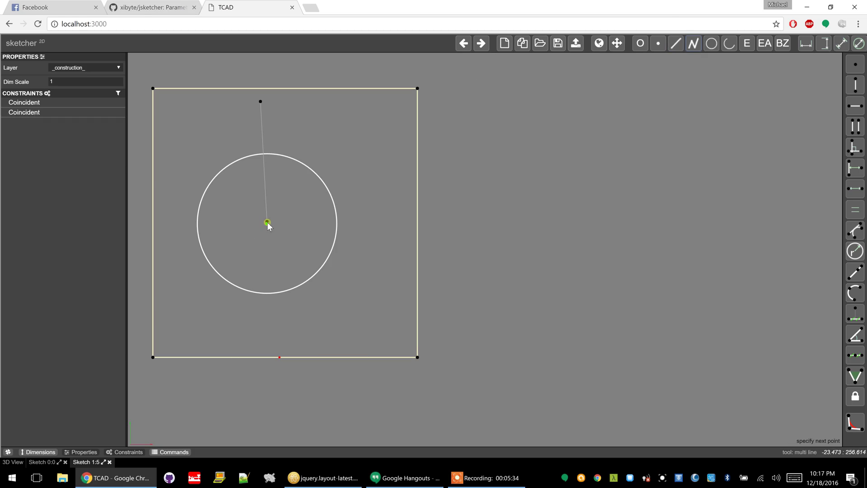
left_click(396, 226)
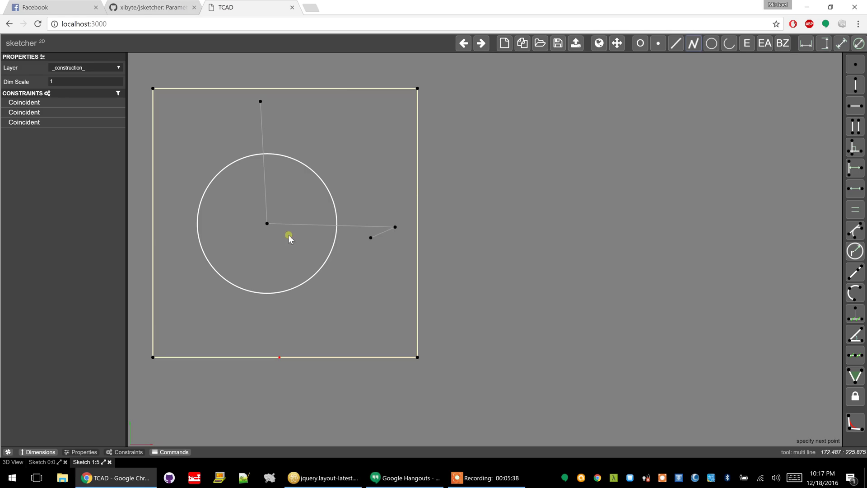
- Make the two centre lines equal, the right one horizontal and the upward one vertical
key("Escape")
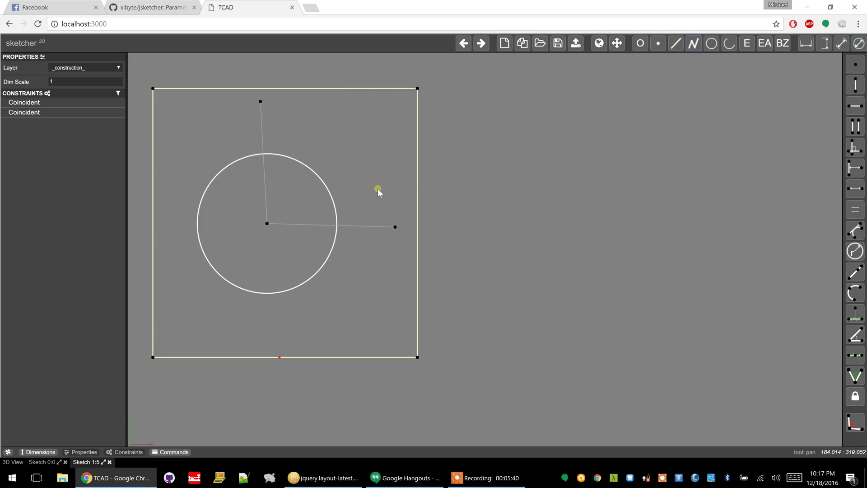
left_click(264, 175, "shift")
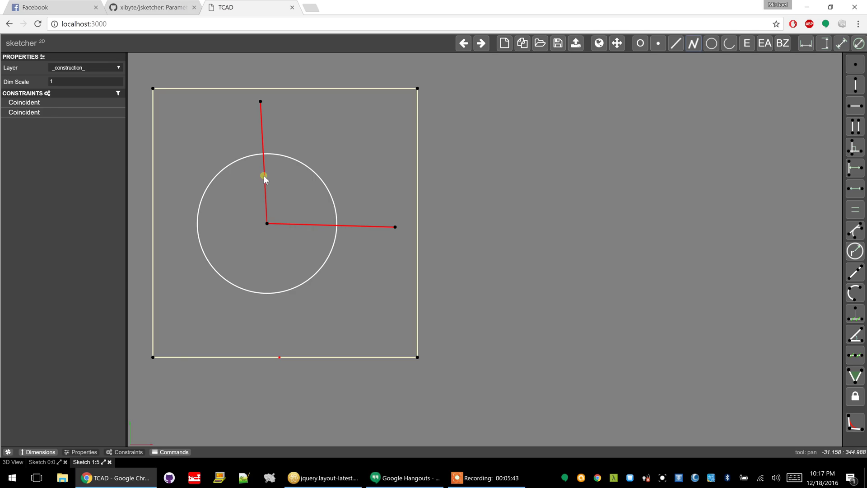
left_click(854, 209)
left_click(443, 206)
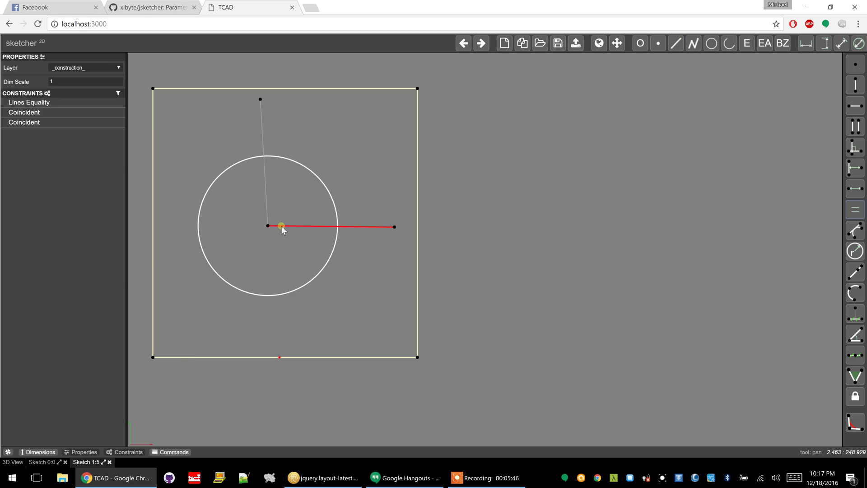
left_click(277, 224)
left_click(267, 209, "shift")
left_click(400, 273)
left_click(367, 227)
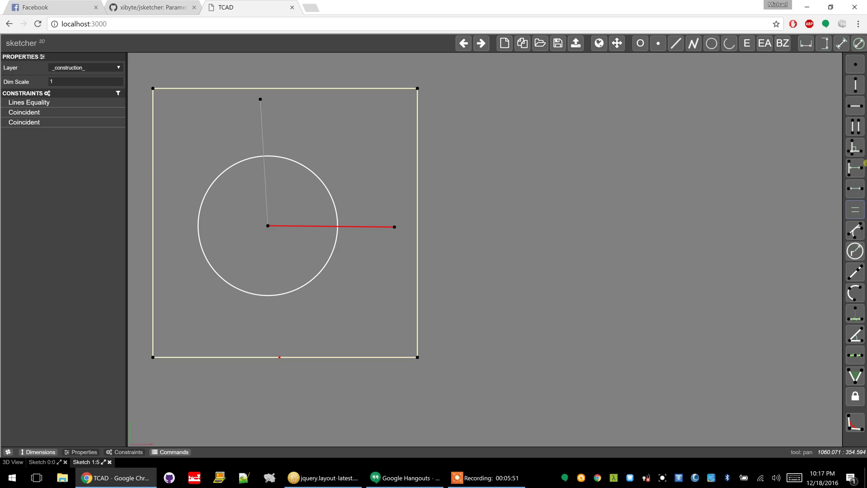
left_click(856, 106)
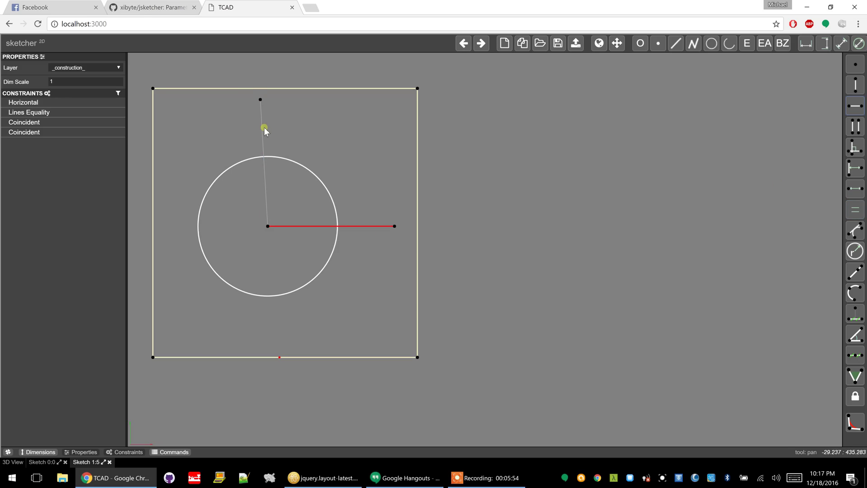
left_click(263, 129)
left_click(855, 85)
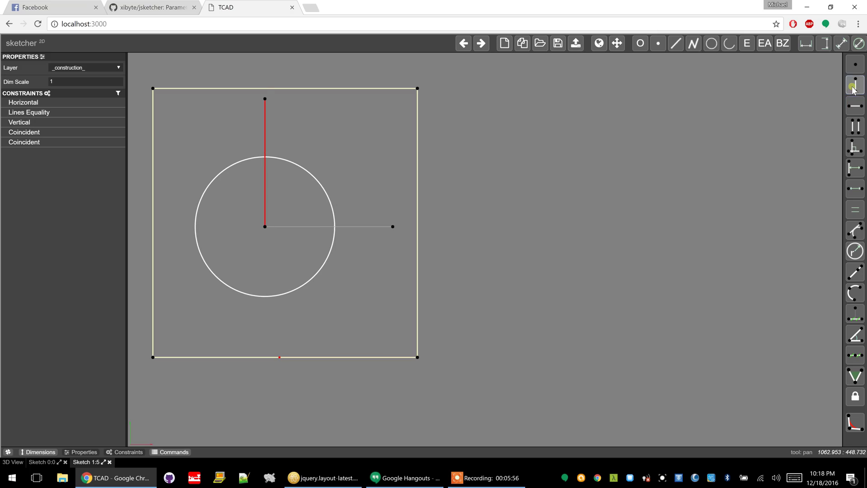
- Pin the vertical line's end onto the top edge and the horizontal line's end onto the right edge
left_click(264, 98)
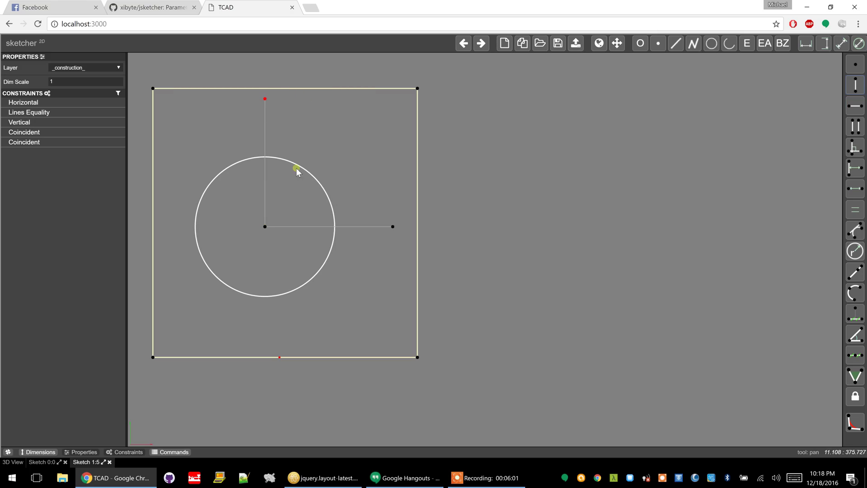
left_click(279, 88, "shift")
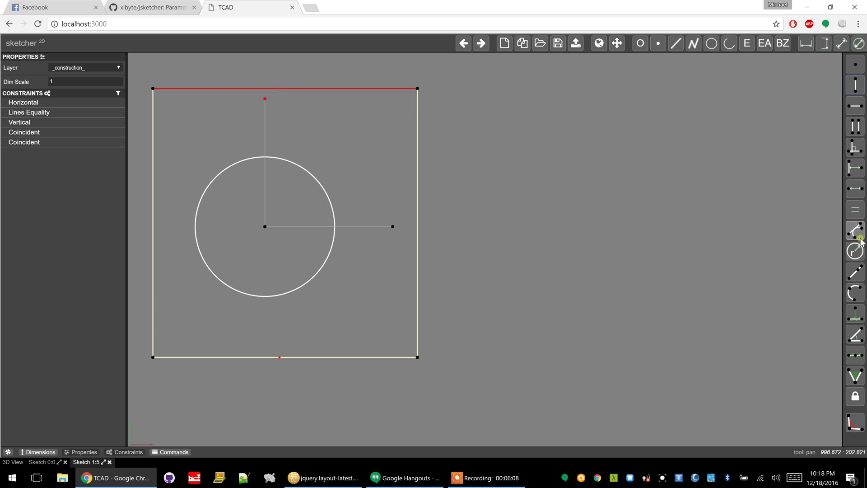
left_click(854, 272)
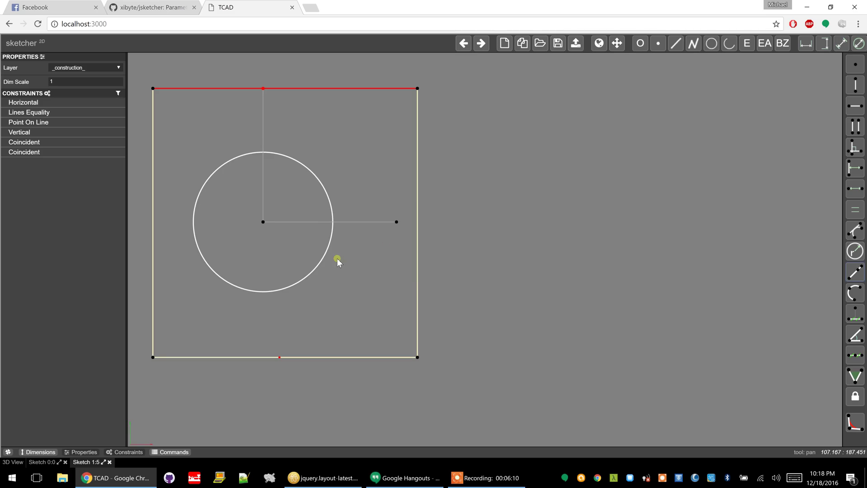
left_click(396, 222)
left_click(417, 229, "shift")
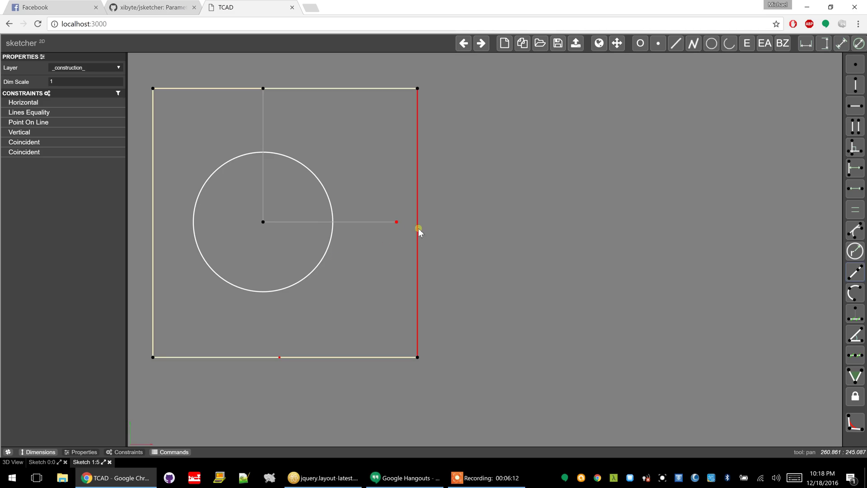
left_click(859, 273)
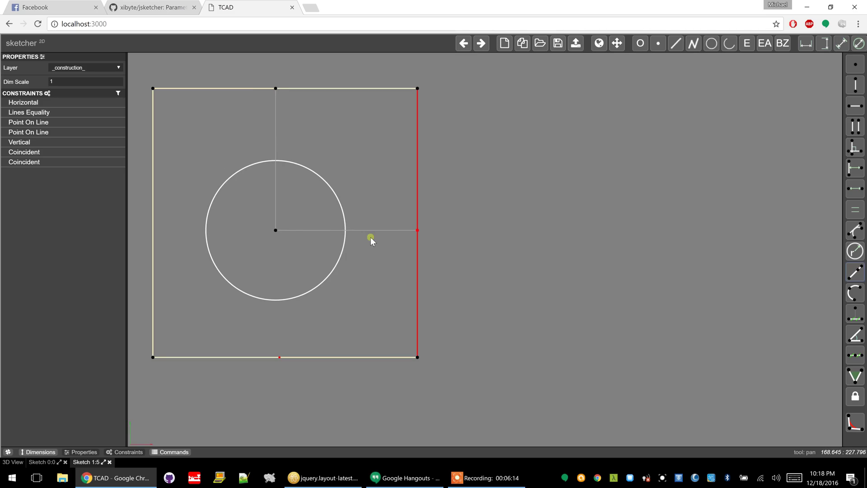
- Start a distance dimension on the horizontal centre line, currently 268.04
left_click(290, 230)
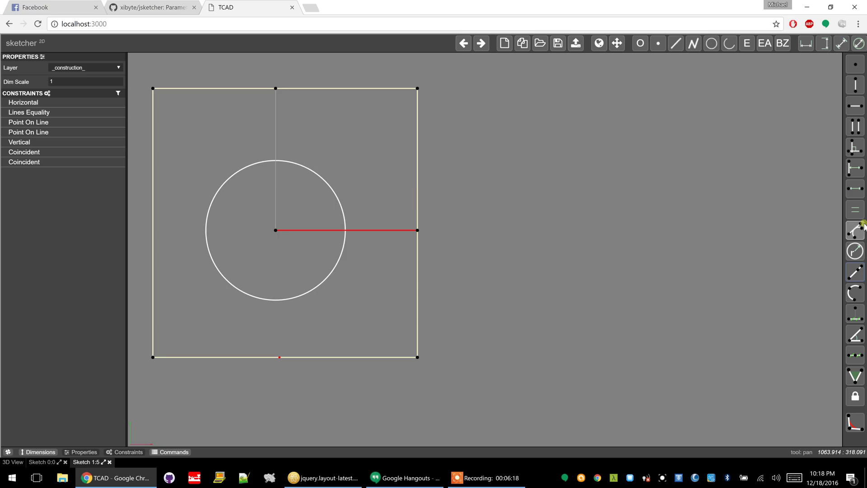
left_click(853, 210)
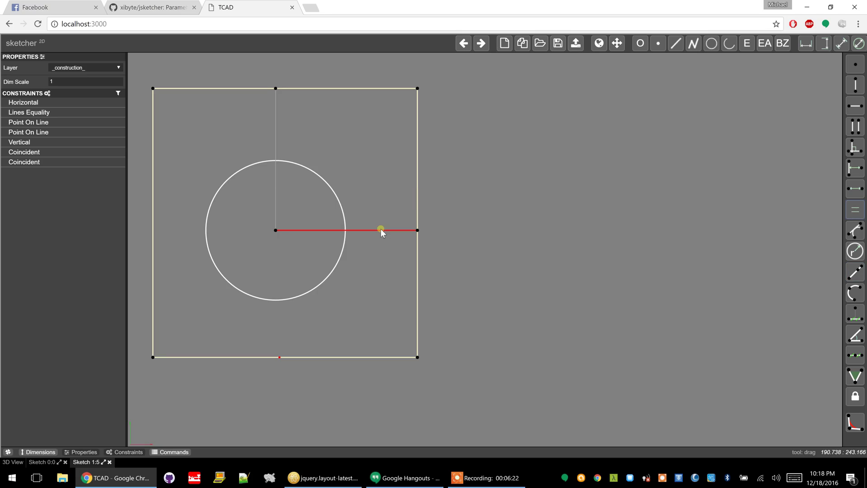
left_click(855, 188)
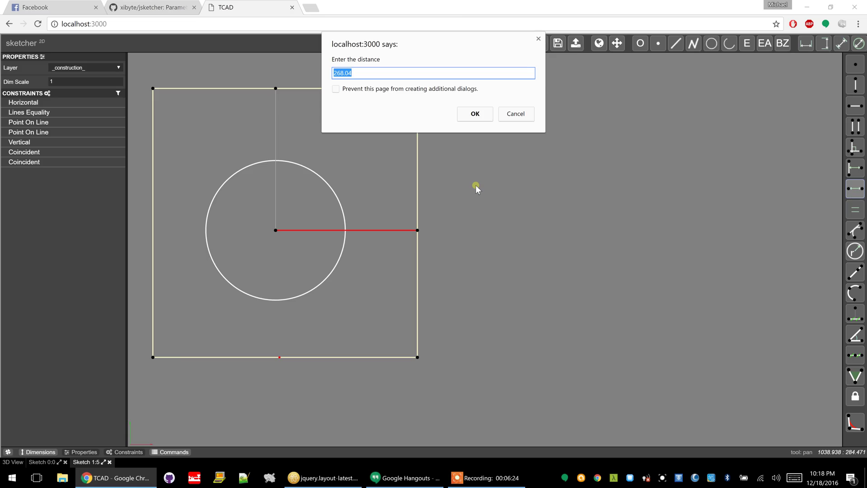
- Set the circle centre's distance constraint to 200, then drag the circle's edge inward to shrink it
type("200")
key("Return")
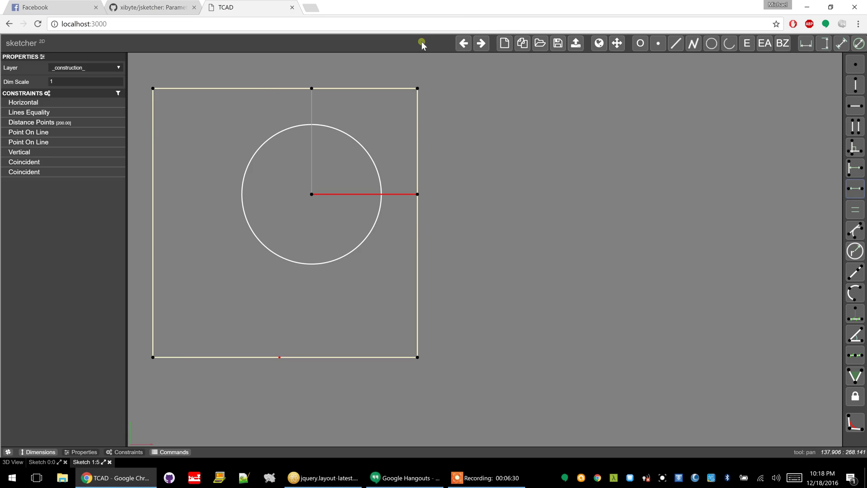
left_click_drag(358, 142, 348, 167)
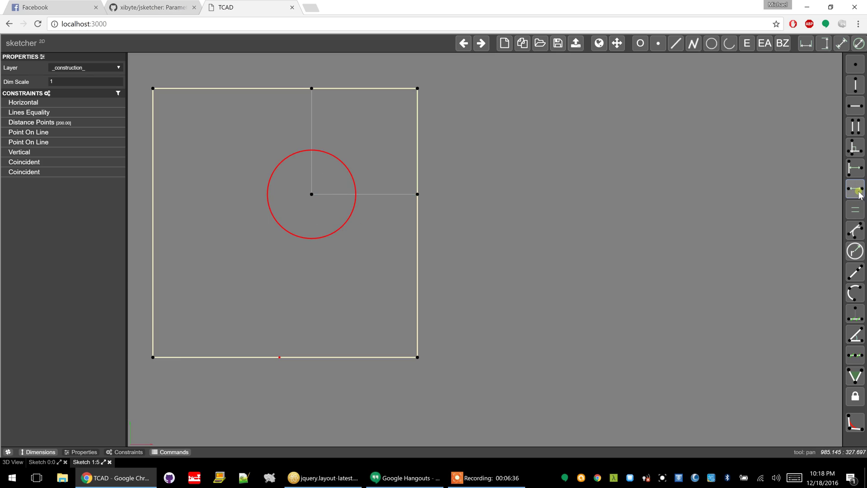
- Give the circle a Radius constraint of 80 and confirm the stored 80.00 value
left_click(854, 251)
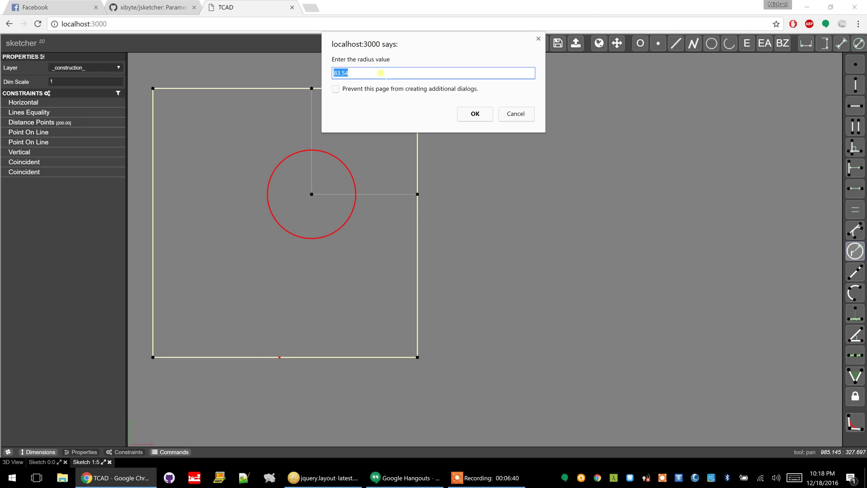
type("80")
key("Return")
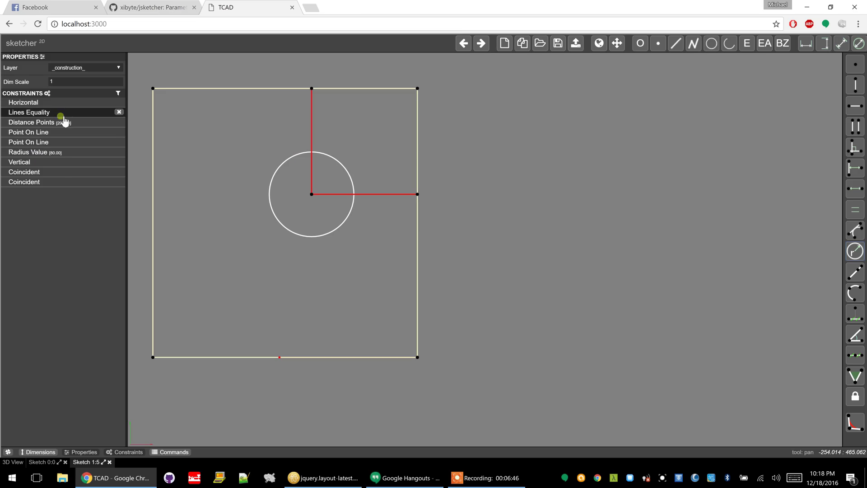
double_click(46, 154)
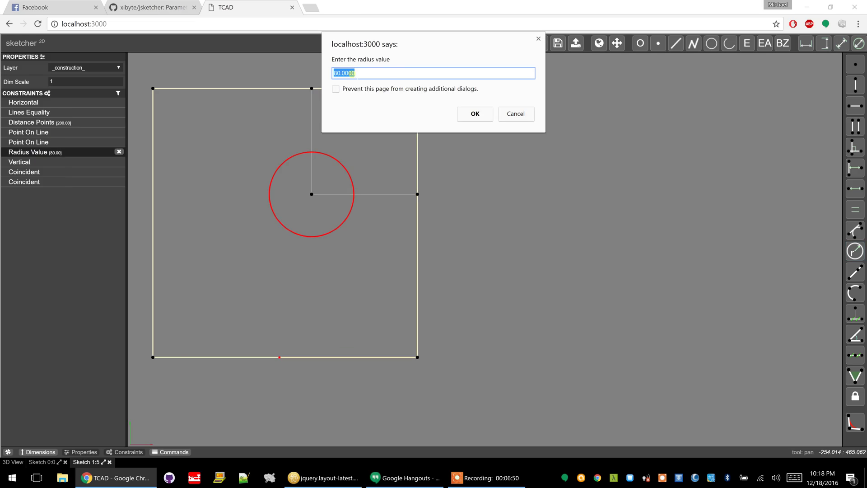
left_click(513, 113)
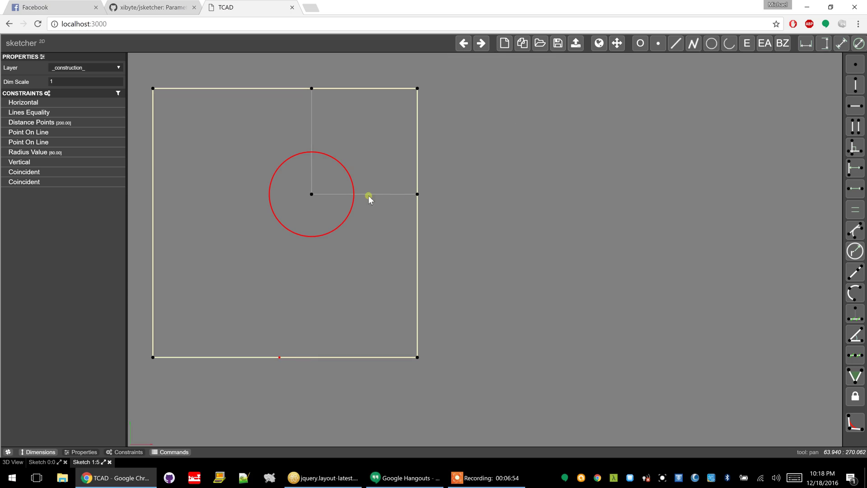
- Deselect the circle, save the sketch and return to the 3D view of the box
left_click(247, 196)
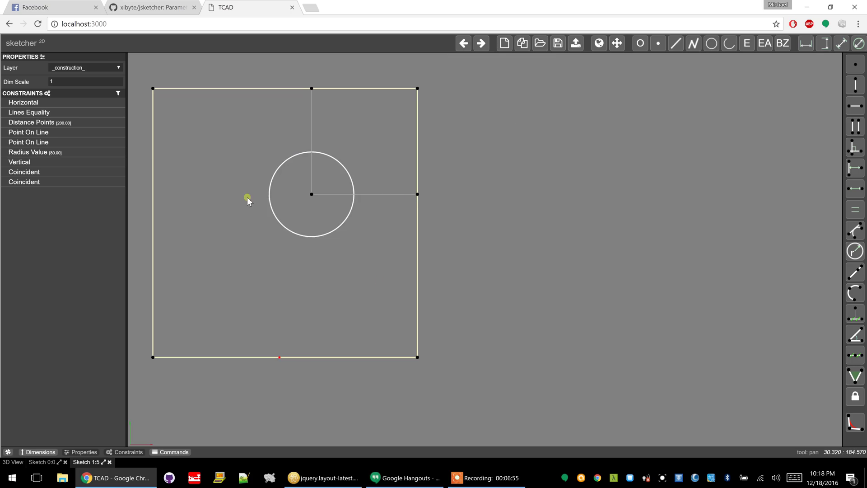
left_click(558, 44)
left_click(13, 461)
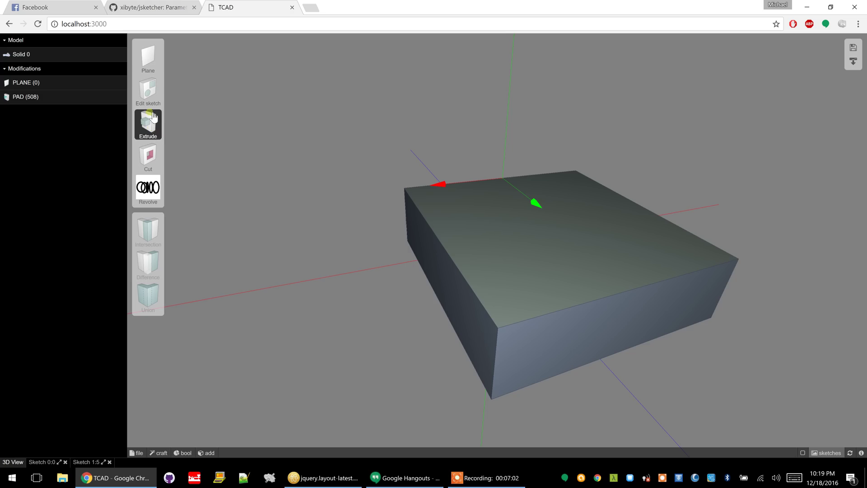
- Cut the circle sketch 50 deep into the box and inspect the resulting hole
left_click(149, 163)
left_click_drag(548, 215, 516, 271)
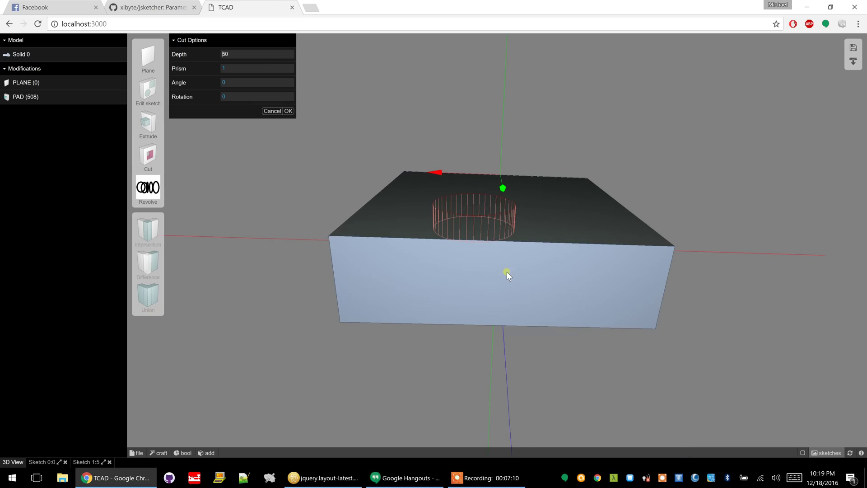
left_click(289, 111)
left_click_drag(540, 205, 570, 271)
left_click(502, 210)
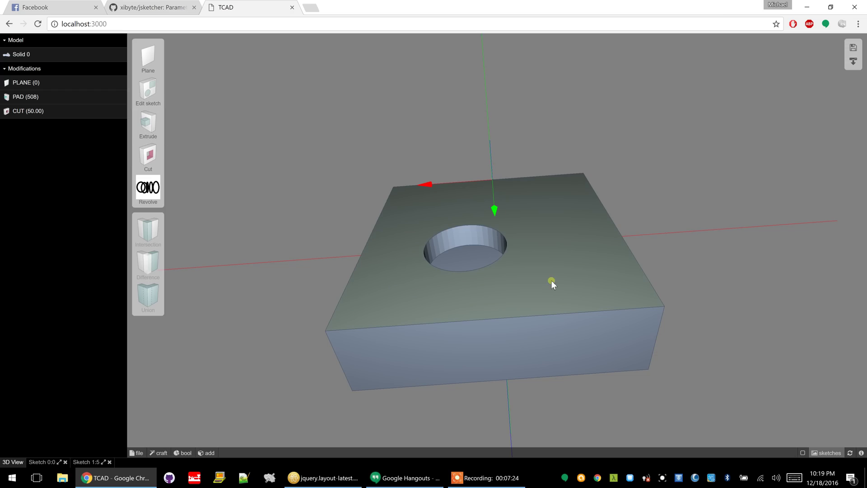
- In a new top-face sketch, draw a closed three-corner triangle with Multi line beside the circle
left_click(150, 89)
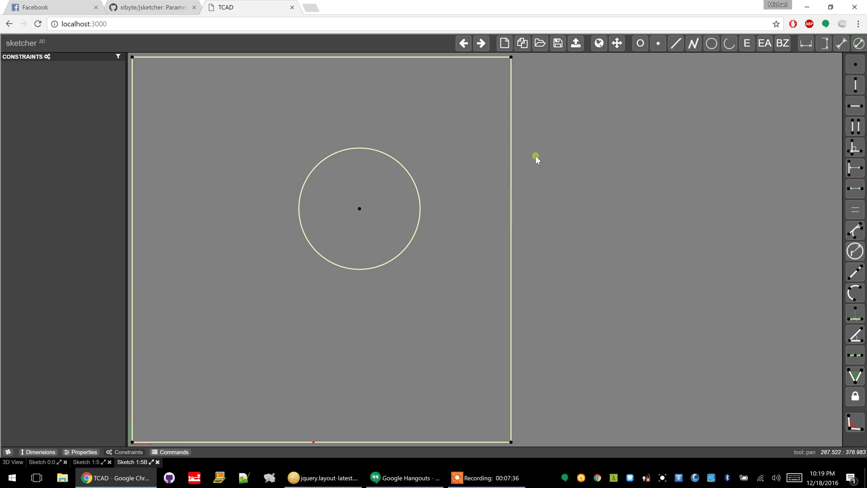
left_click(691, 44)
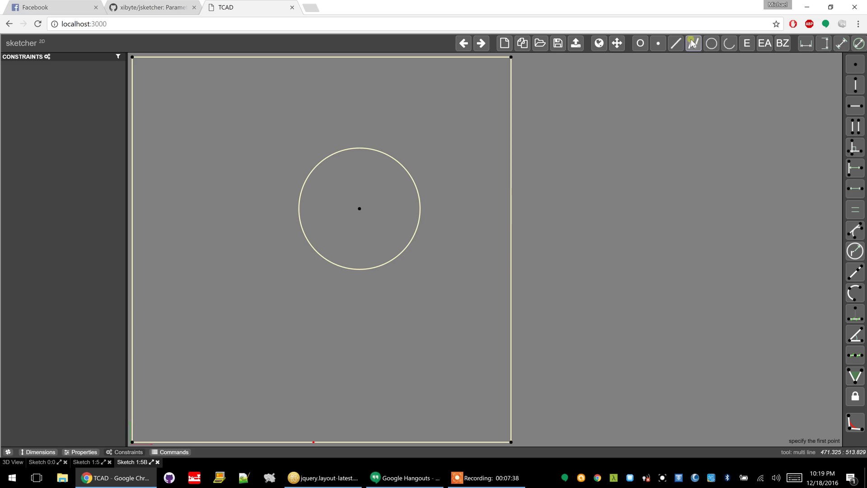
left_click(181, 134)
left_click(191, 326)
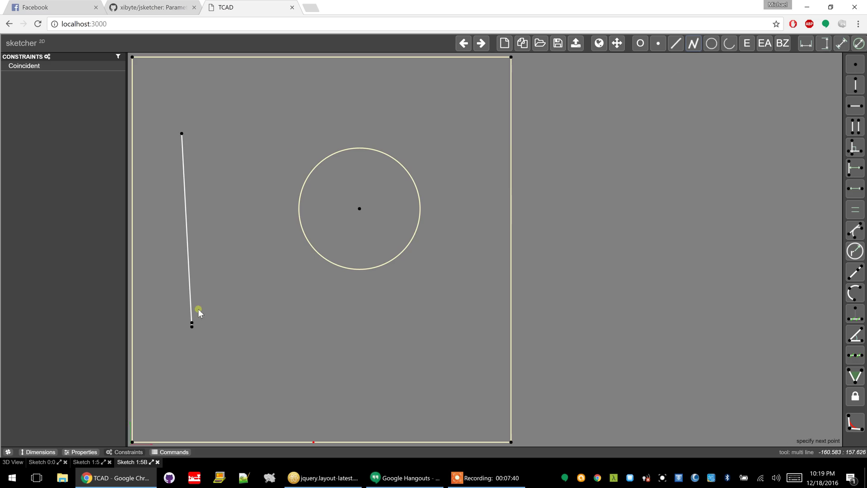
left_click(269, 167)
left_click(182, 134)
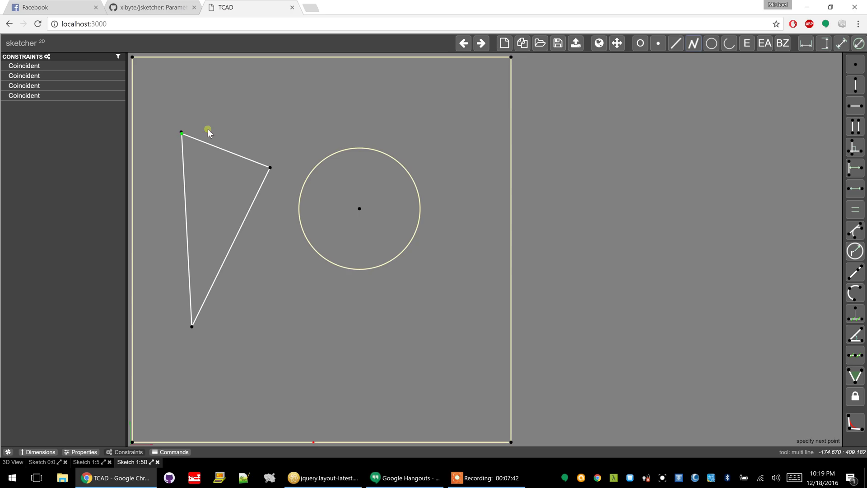
key("Escape")
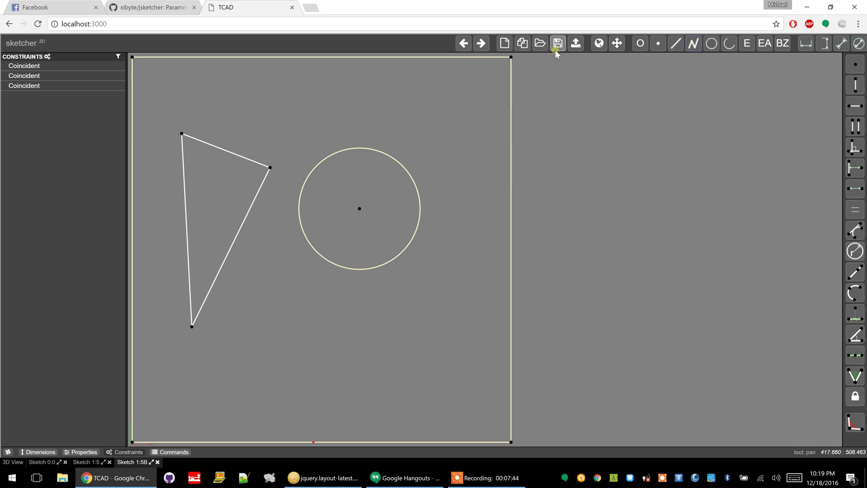
- Extrude the triangle sketch to a height of 350 and orbit to inspect the prism
left_click(10, 464)
left_click_drag(496, 221, 494, 286)
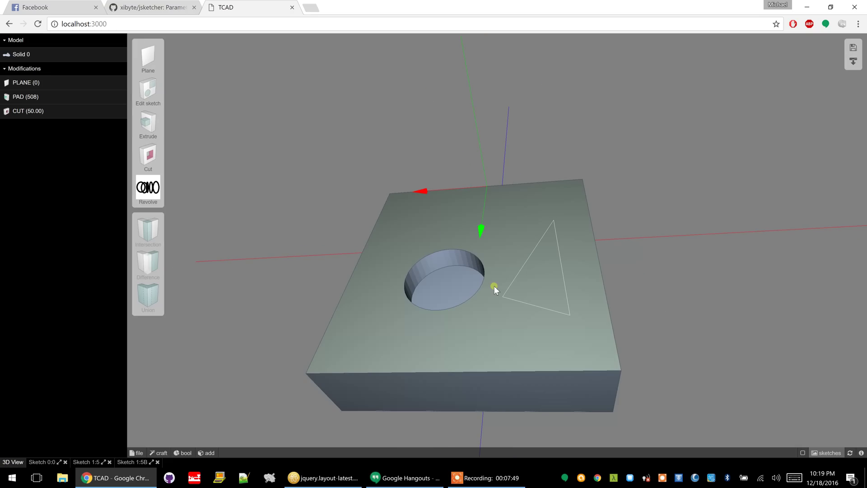
left_click(157, 131)
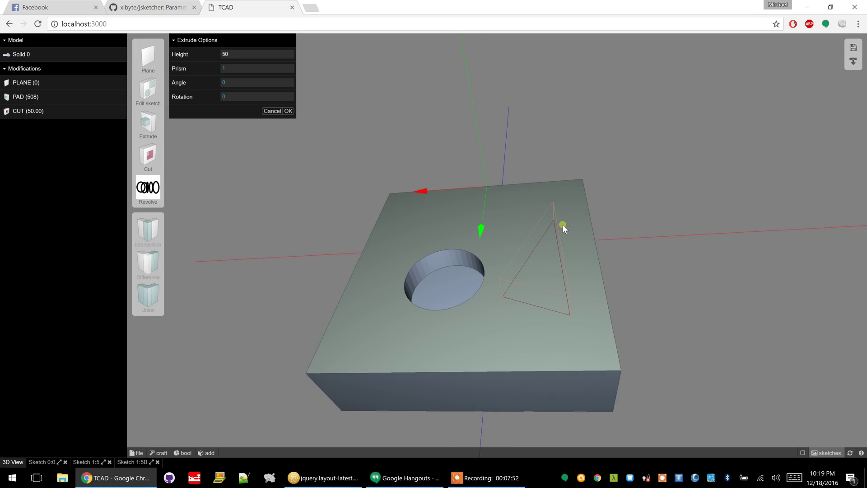
left_click(225, 54)
left_click(240, 55)
left_click(288, 111)
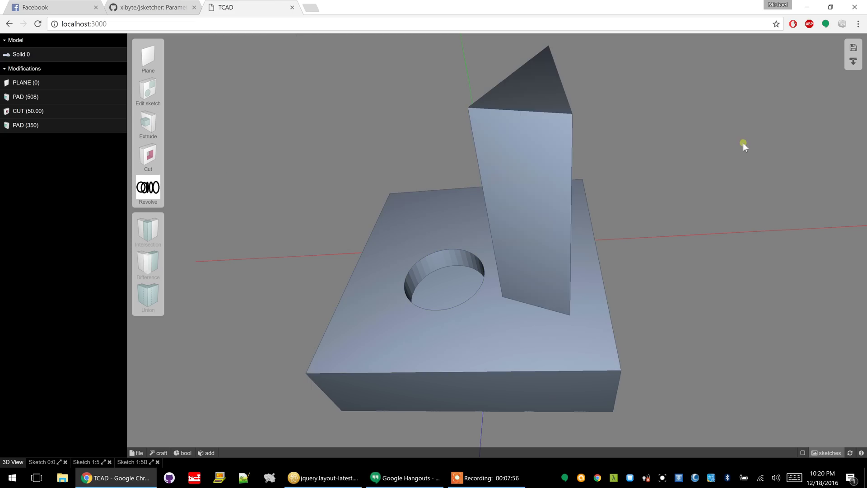
left_click_drag(577, 229, 470, 315)
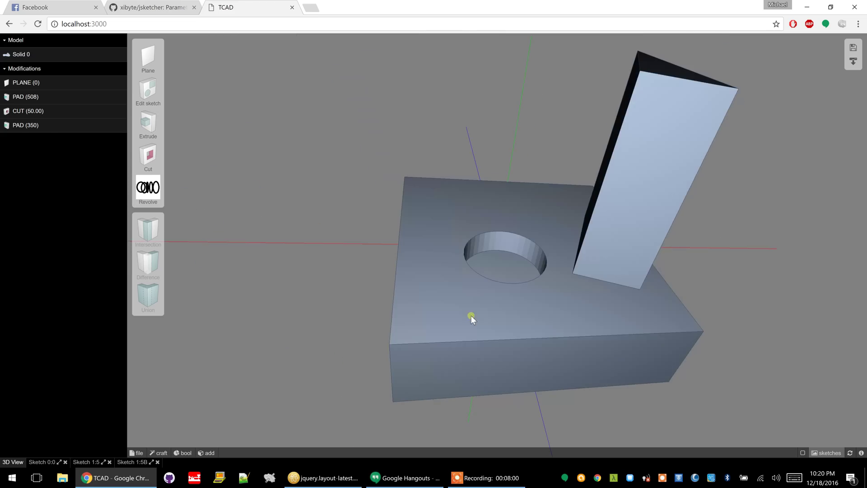
scroll(453, 242, "up", 3)
scroll(453, 243, "down", 3)
left_click_drag(452, 243, 506, 236)
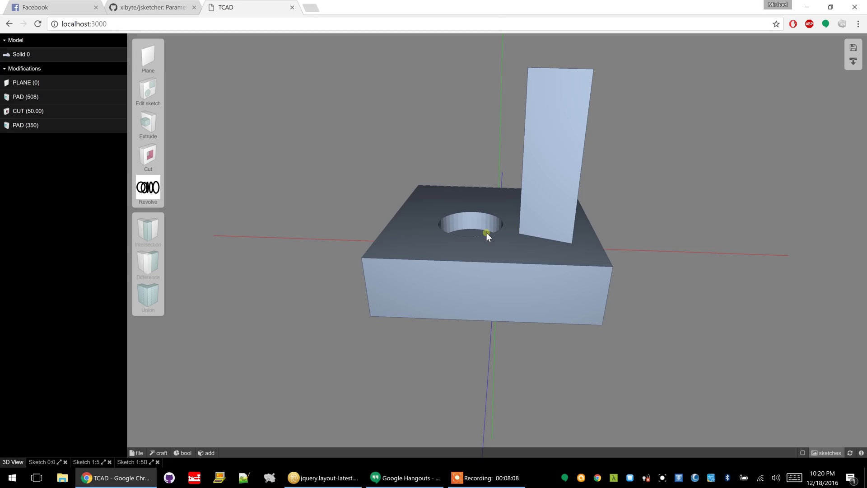
- Reload the page to check that the model persists
left_click(110, 22)
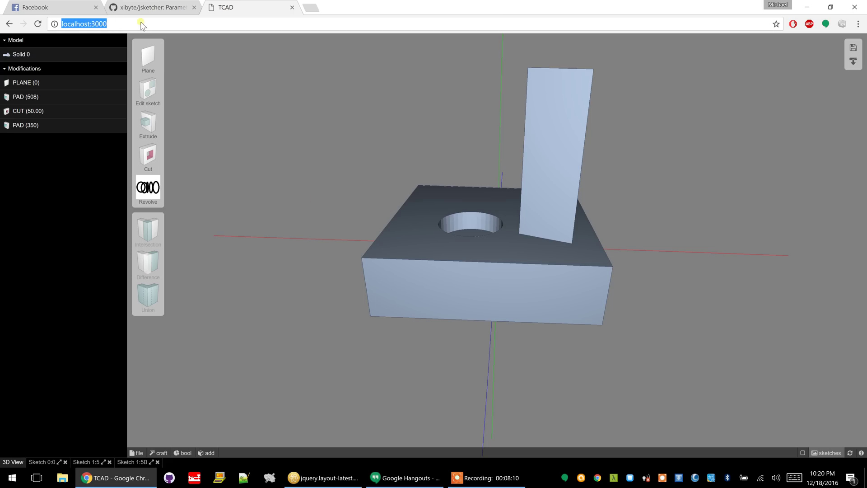
left_click(121, 24)
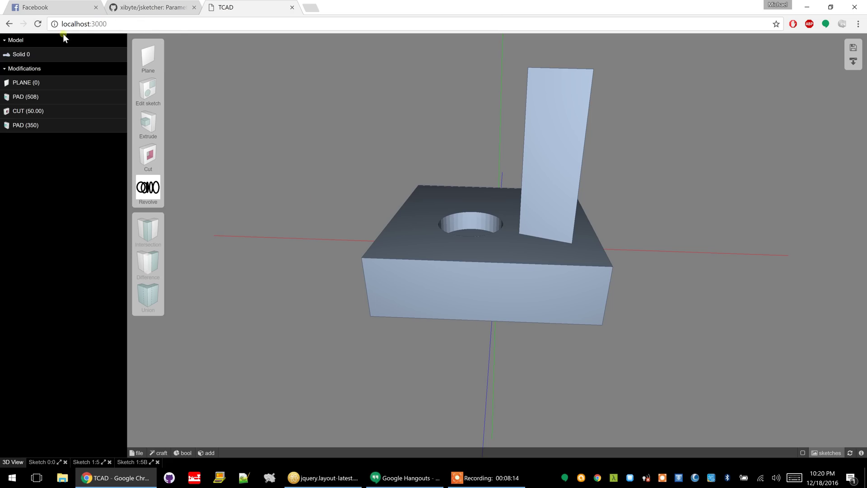
left_click(38, 24)
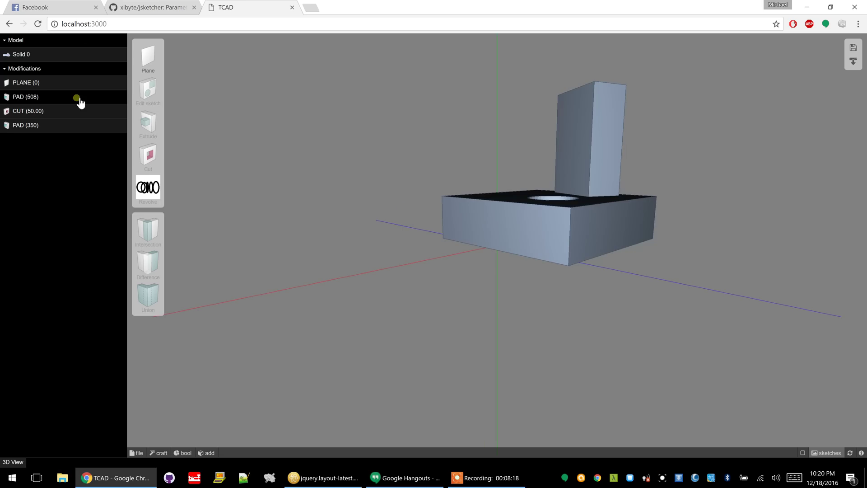
- Load localhost:3000/?myfile to open the empty myfile project
left_click(131, 24)
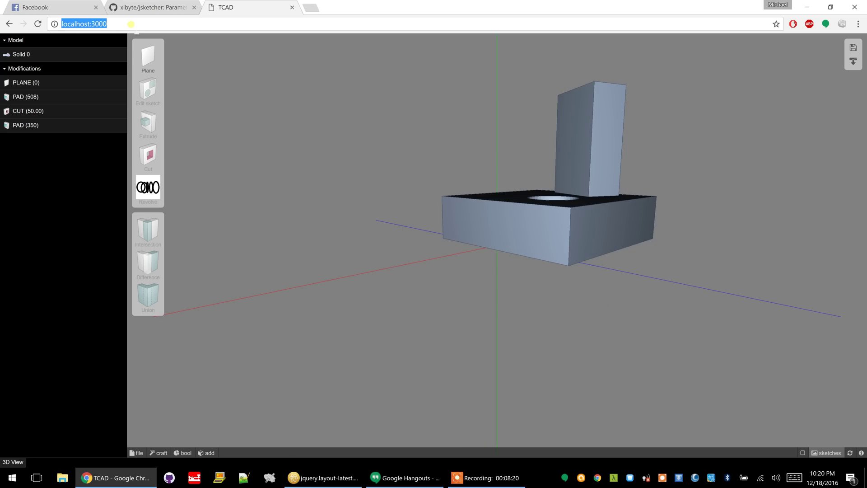
left_click(131, 24)
type("/")
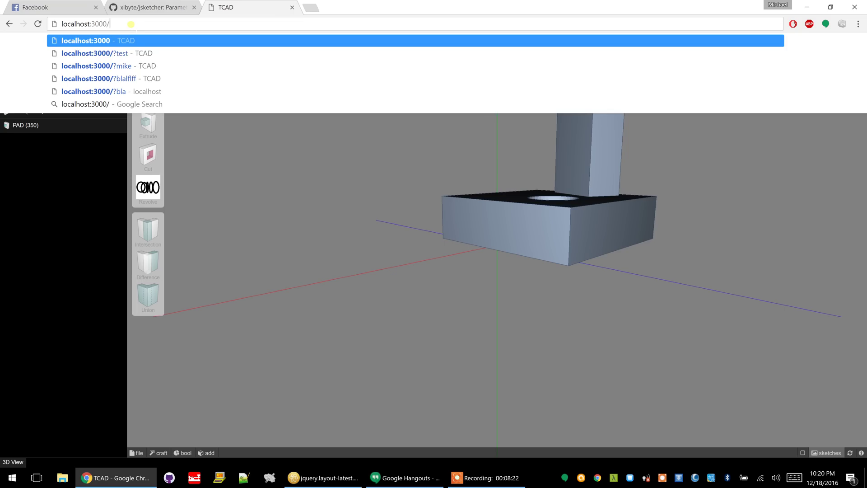
type("?")
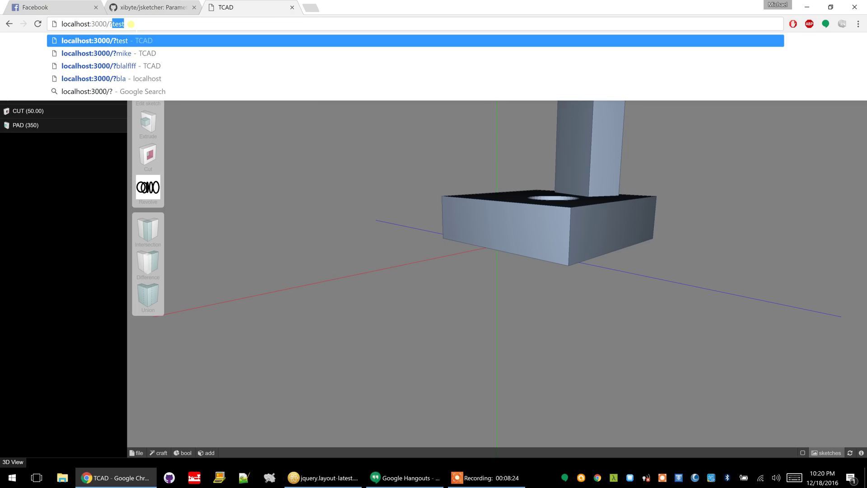
type("myfile")
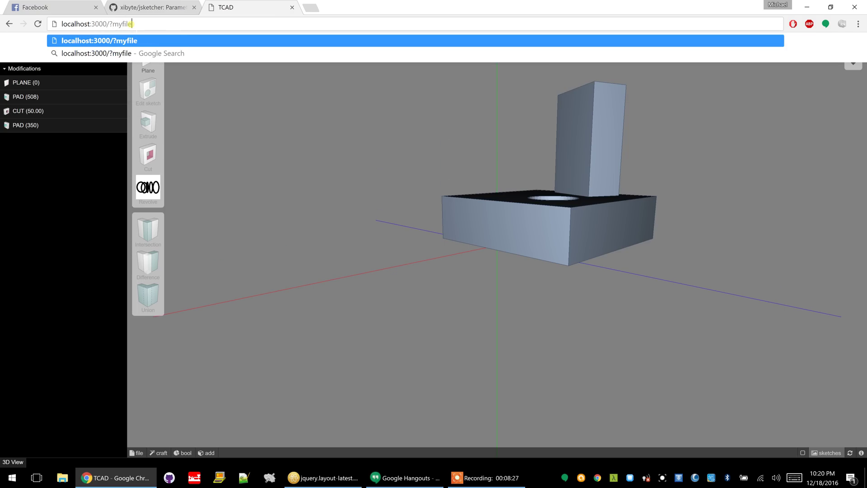
key("Return")
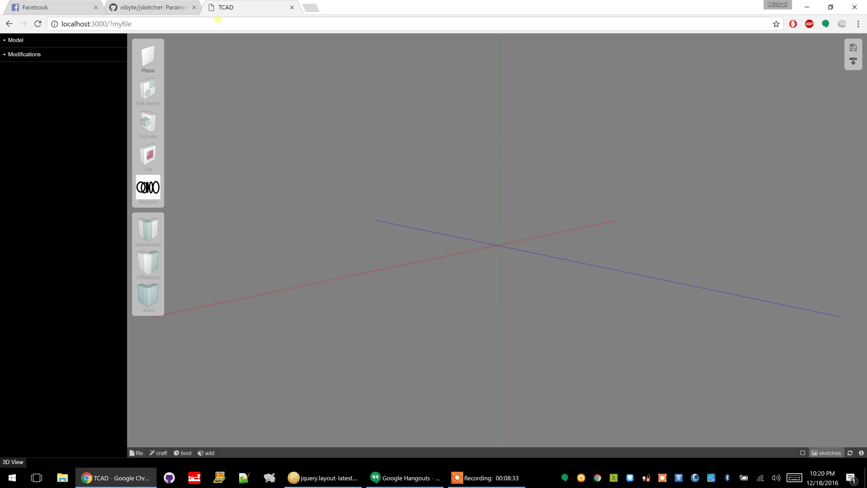
- Remove /?myfile from the address to reload the default project at localhost:3000
left_click_drag(108, 24, 211, 21)
key("BackSpace")
key("Return")
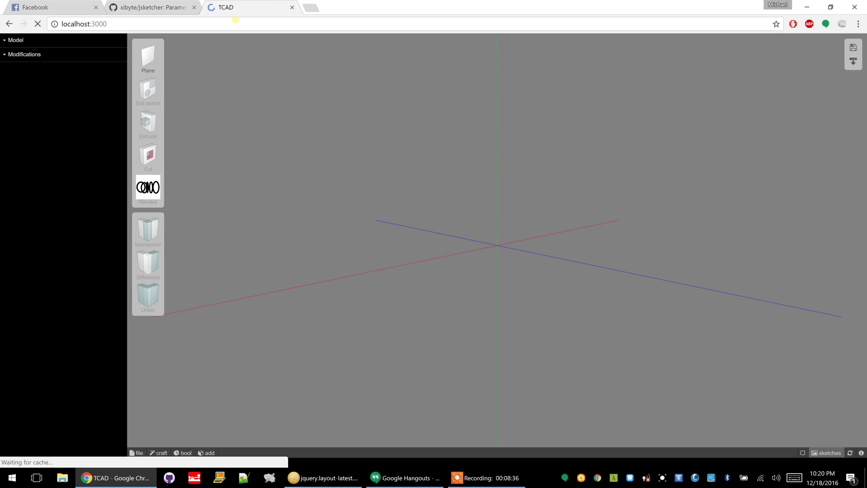
- Orbit the reloaded box to view the hole and triangular prism from several angles
left_click_drag(570, 290, 790, 134)
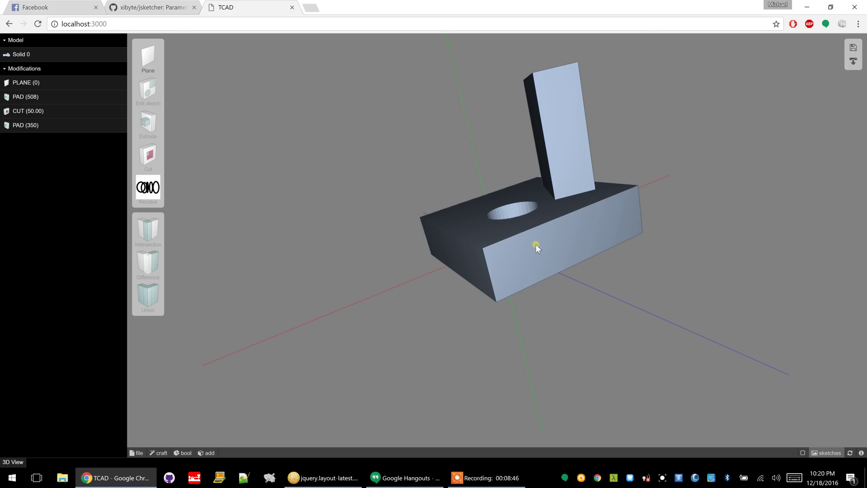
left_click_drag(535, 244, 350, 286)
left_click_drag(418, 219, 621, 118)
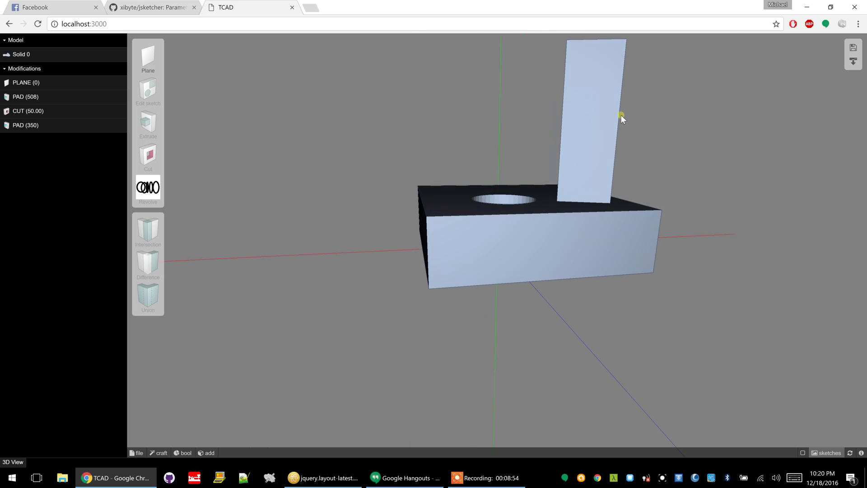
left_click_drag(633, 77, 562, 159)
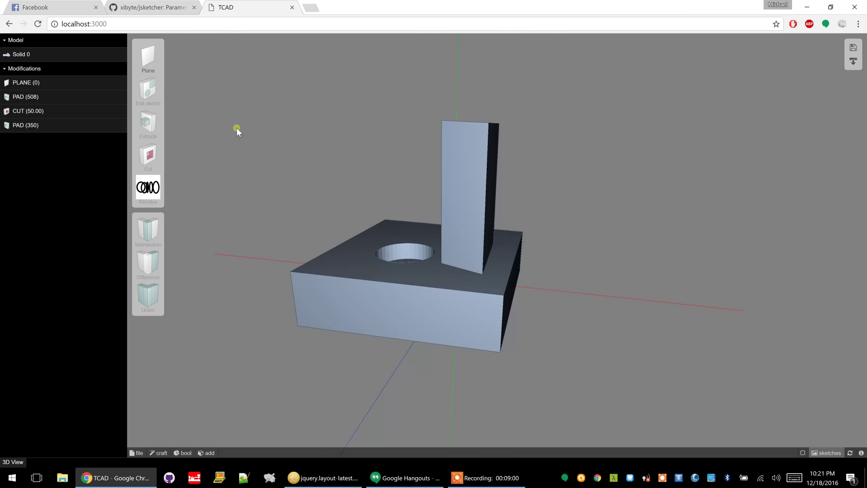
left_click_drag(253, 176, 288, 133)
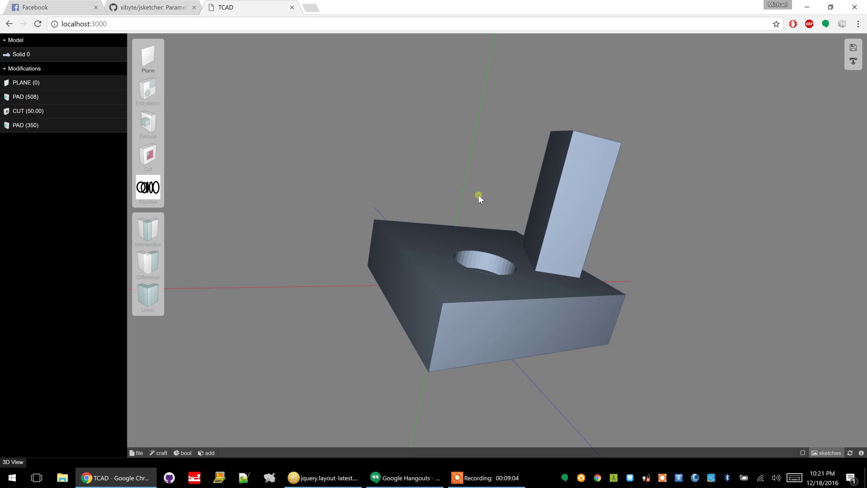
left_click_drag(476, 211, 495, 373)
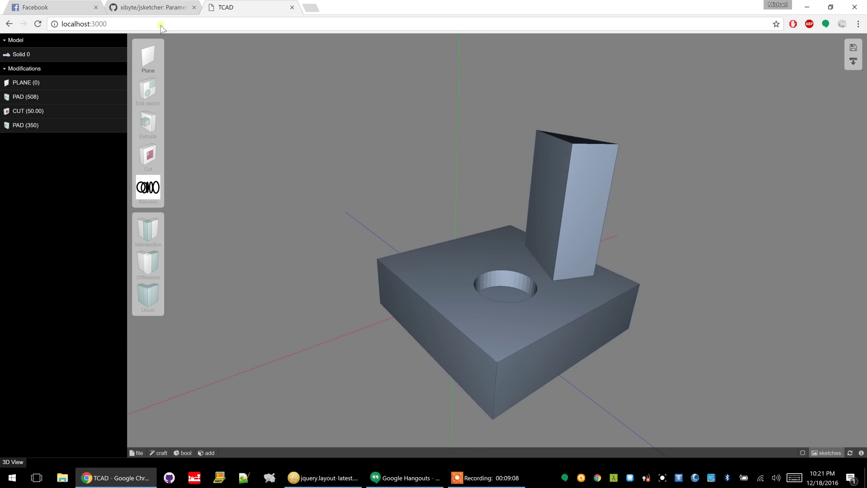